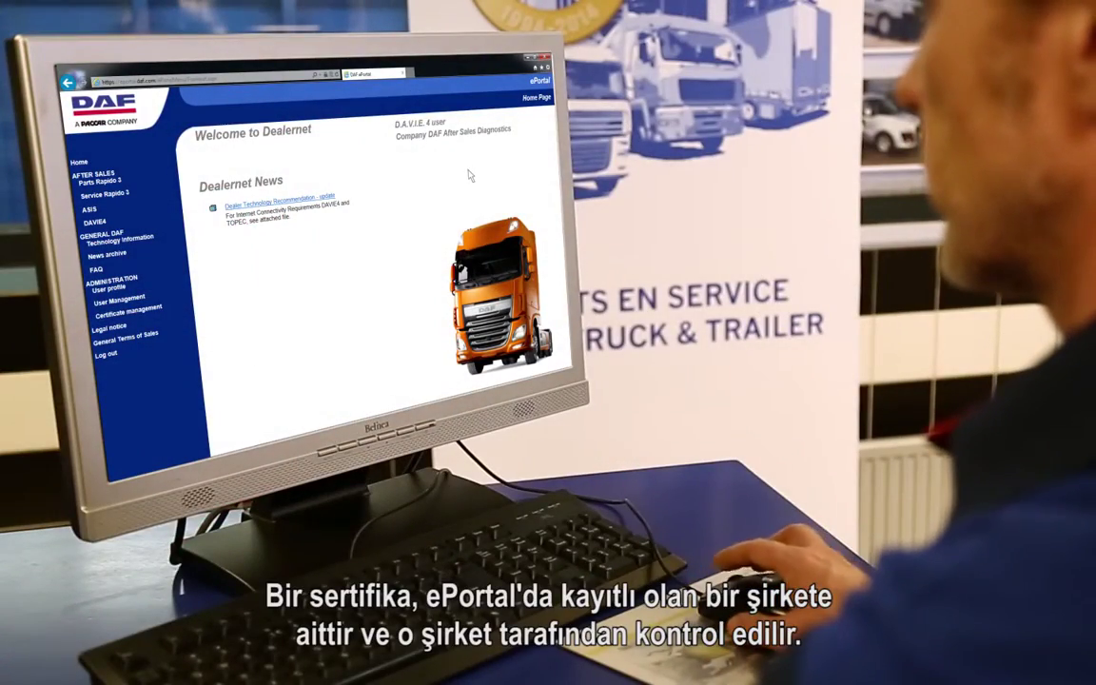
{"action": "left_click", "coordinate": [124, 313]}
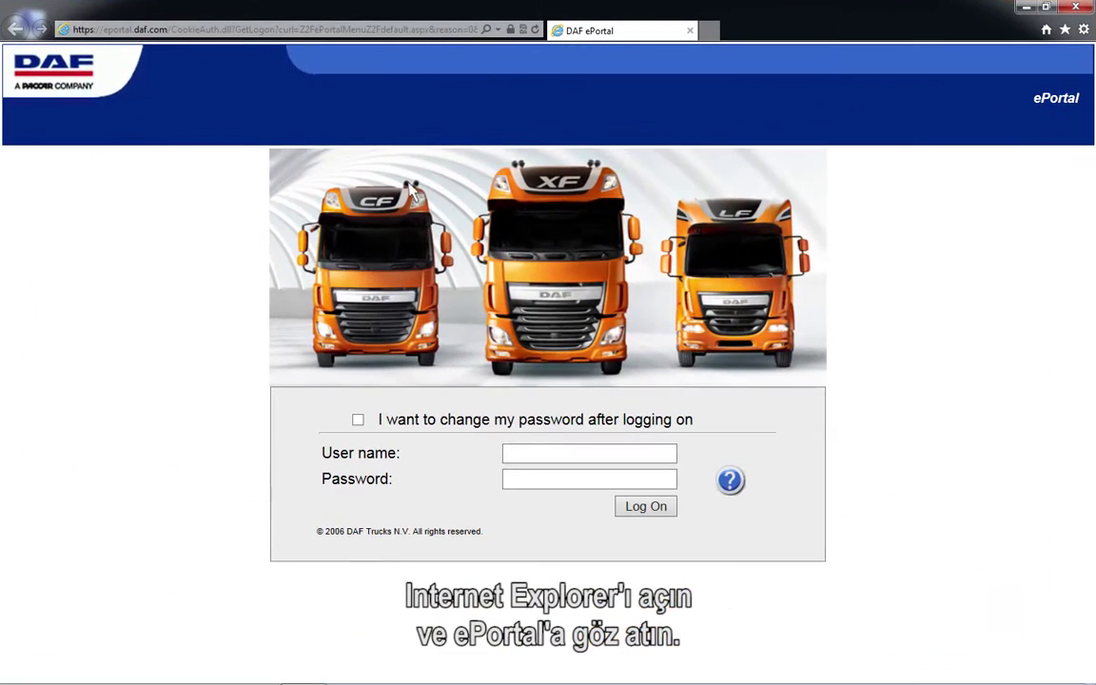
- Log on to ePortal with the company account's user name and password
{"action": "left_click", "coordinate": [507, 455]}
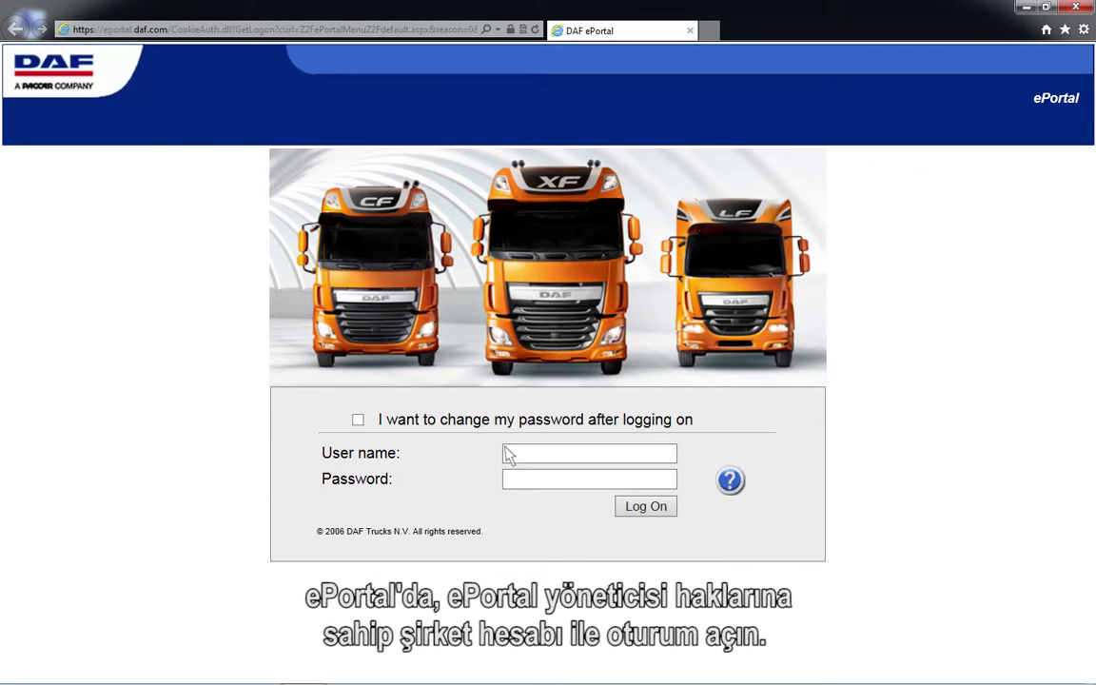
{"action": "type", "text": "DAVIE4use"}
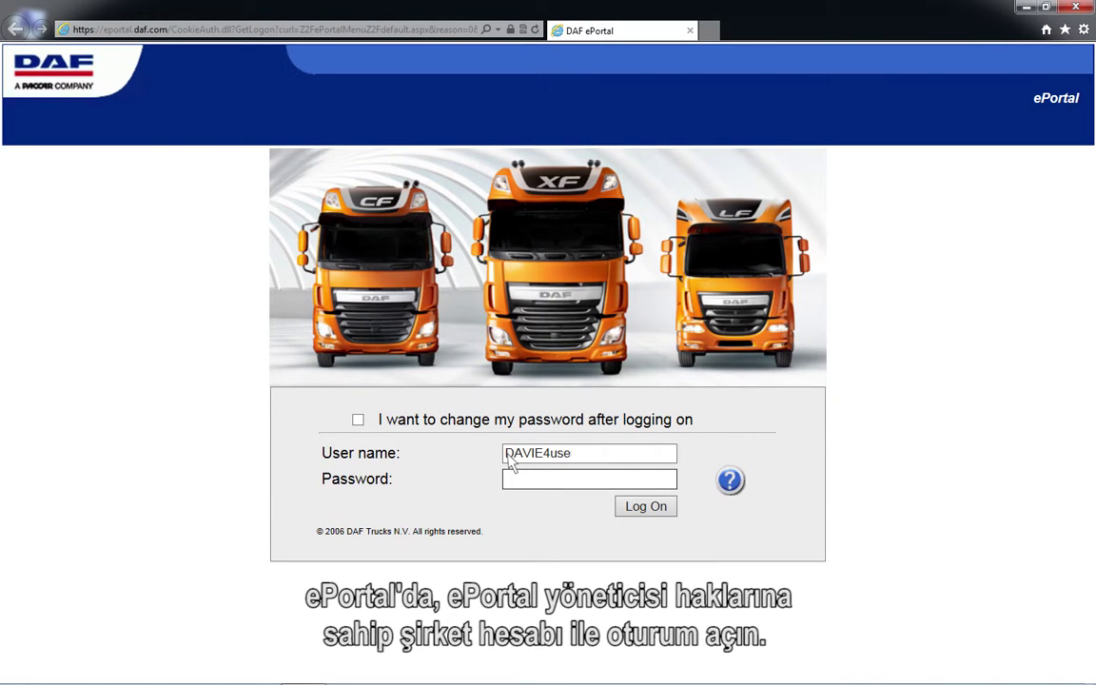
{"action": "type", "text": "•••"}
{"action": "left_click", "coordinate": [651, 511]}
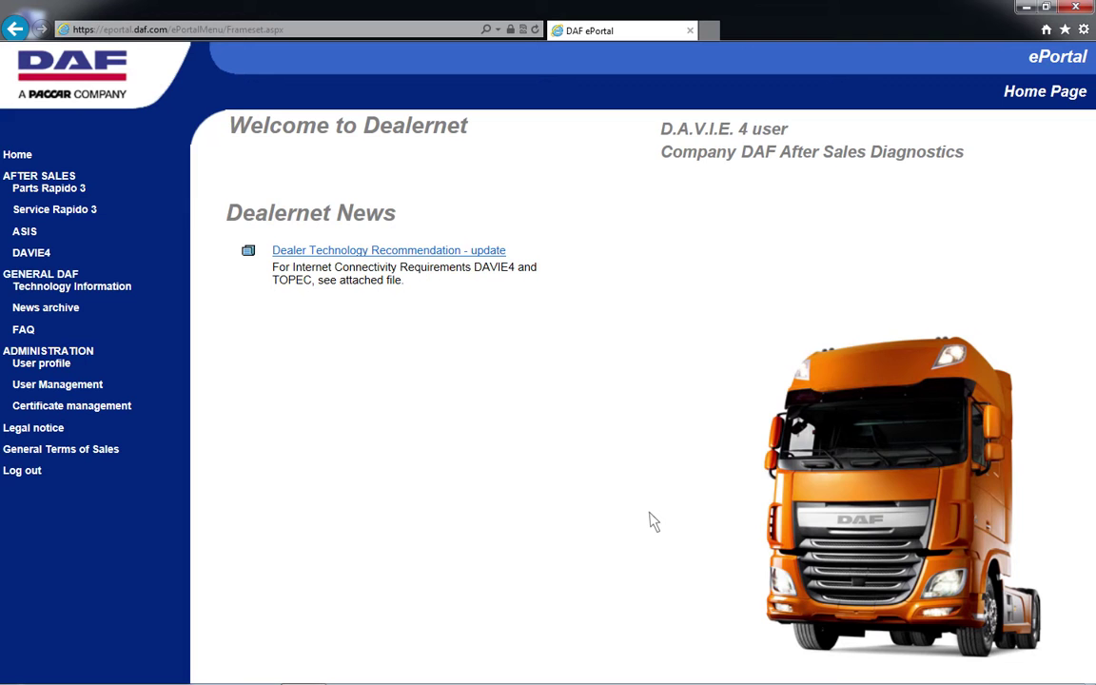
- Open ePortal's certificate management and download the listed certificate, saving the .pfx file to the default download folder
{"action": "left_click", "coordinate": [67, 409]}
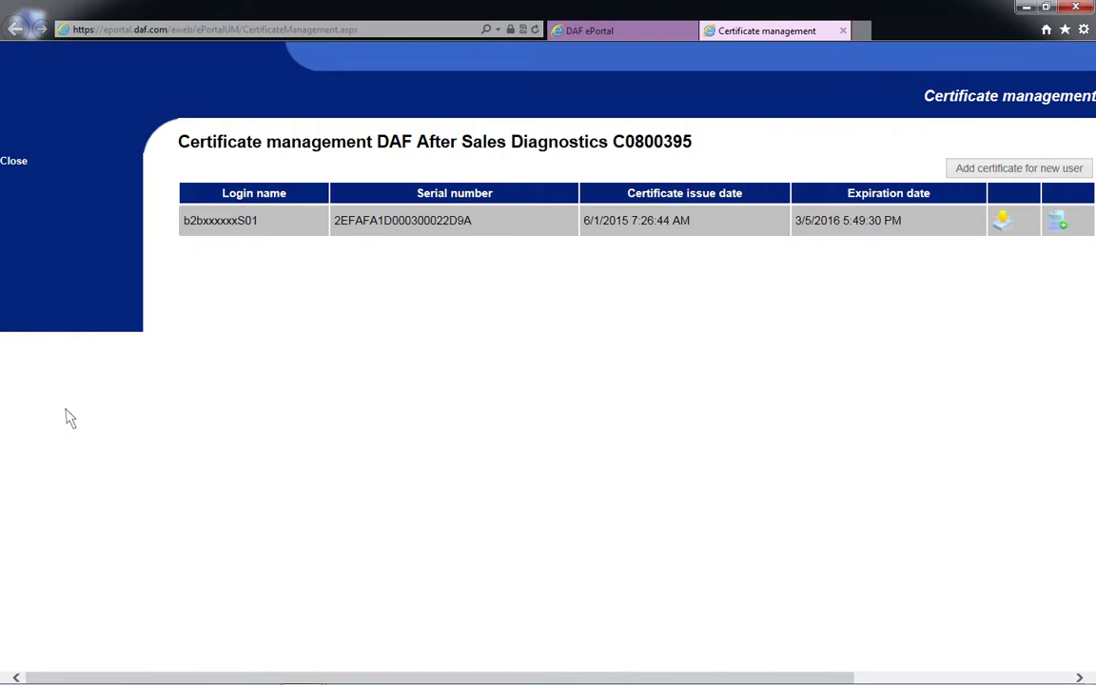
{"action": "left_click", "coordinate": [1058, 228]}
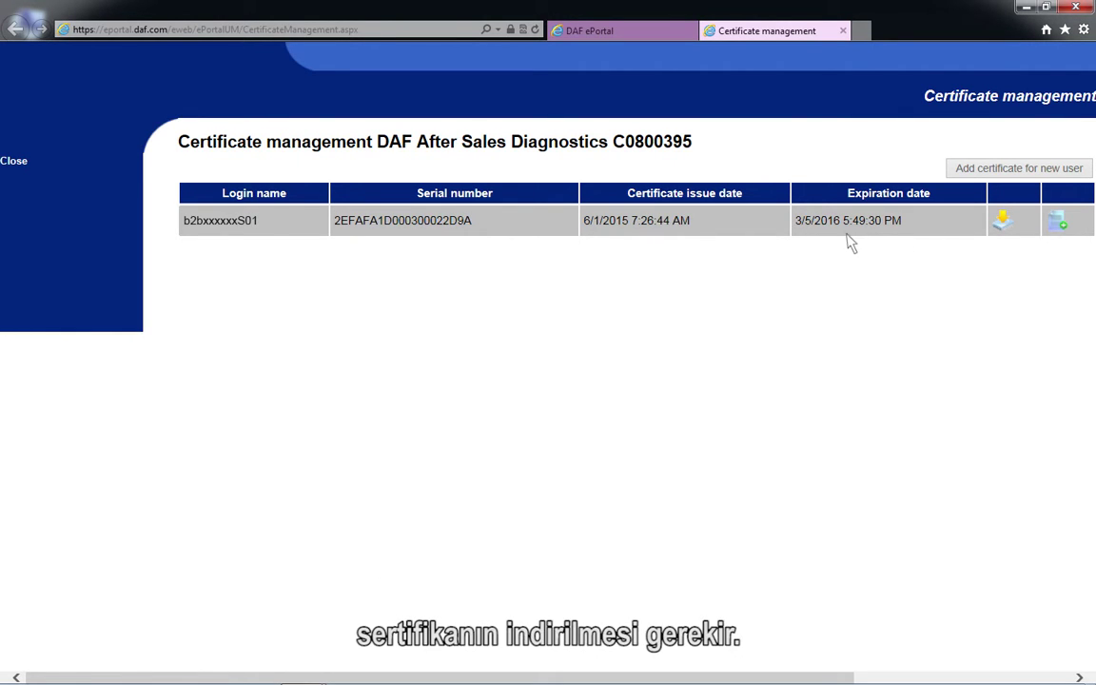
{"action": "left_click", "coordinate": [997, 239]}
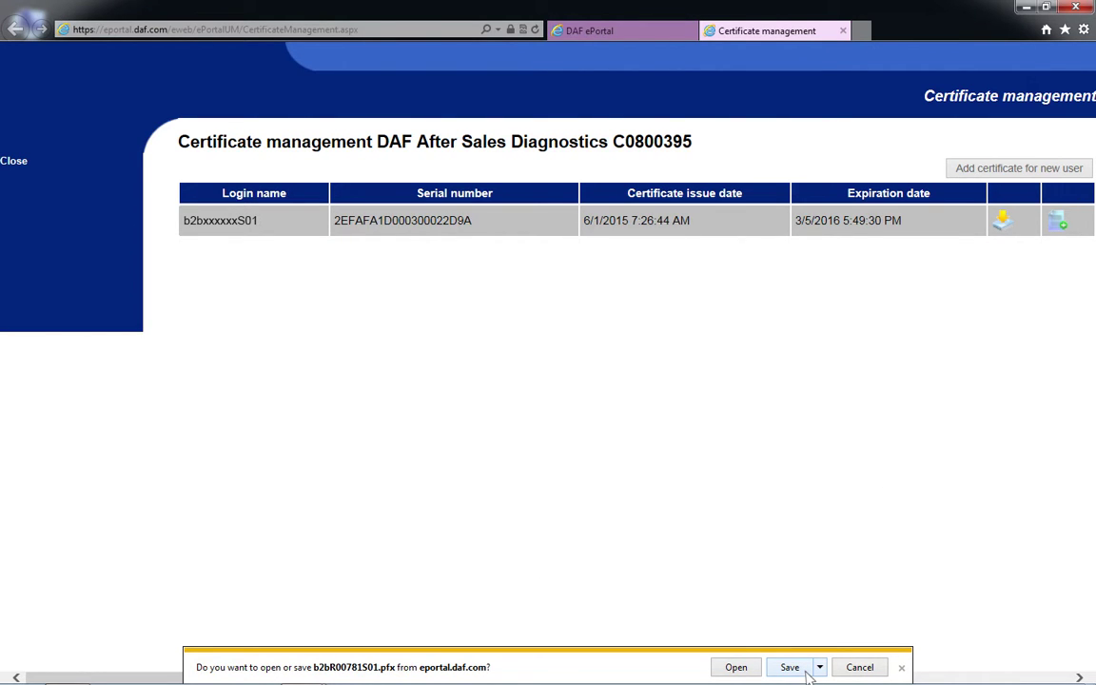
{"action": "left_click", "coordinate": [807, 670]}
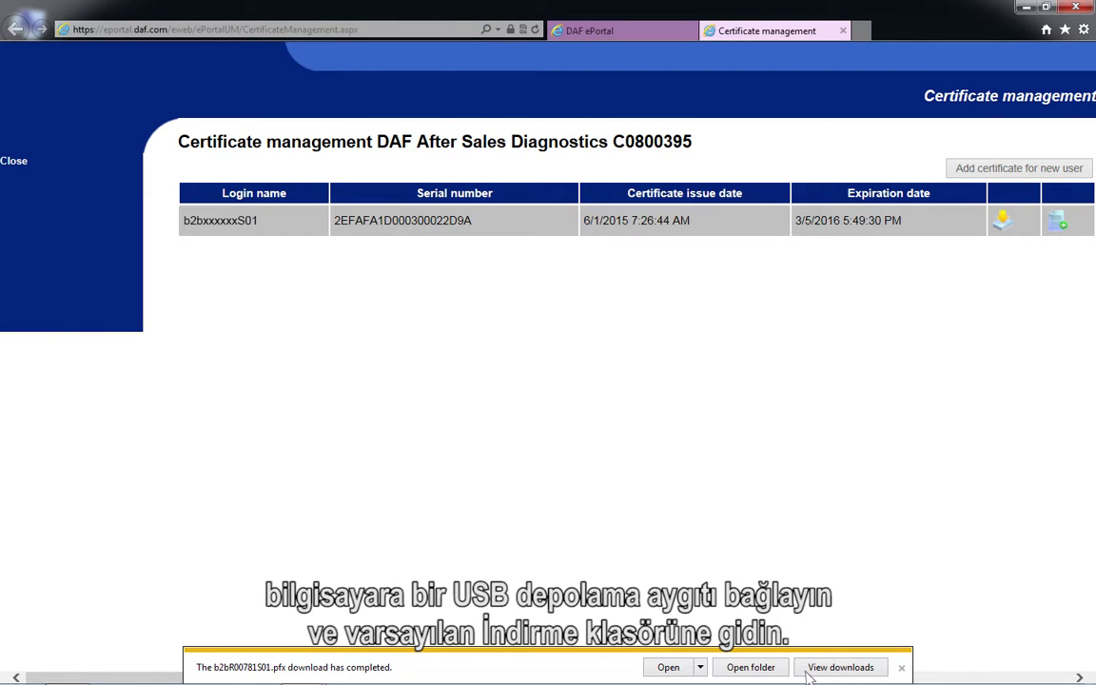
- Copy the downloaded .pfx certificate from the Downloads folder to the root of USB DRIVE (F:)
{"action": "left_click", "coordinate": [751, 667]}
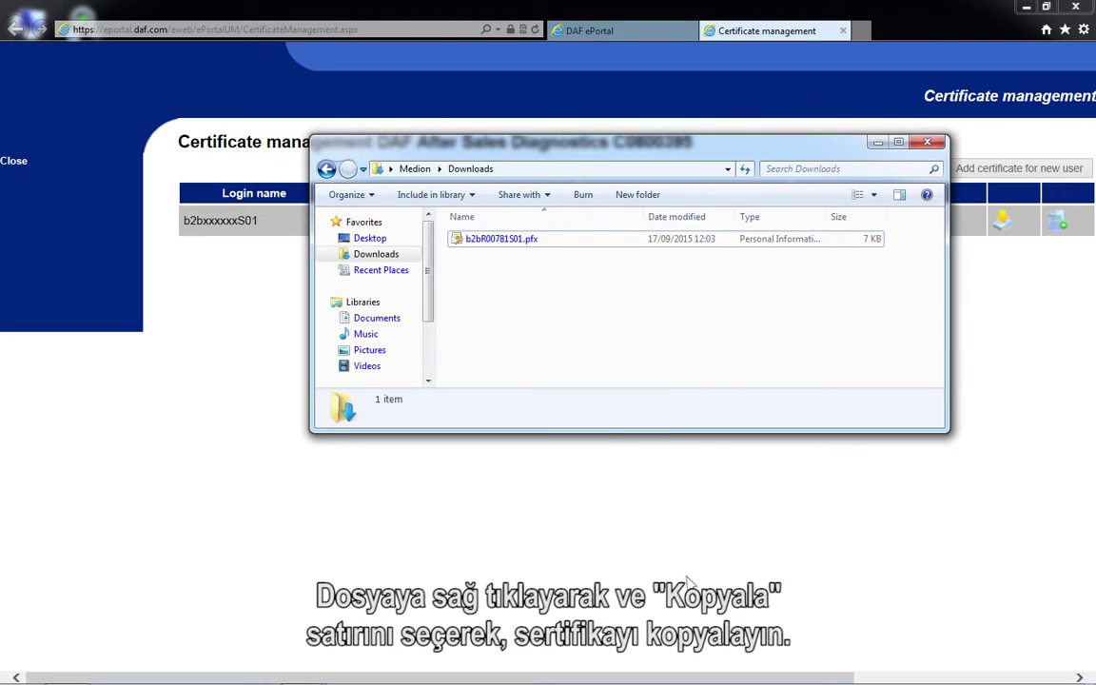
{"action": "right_click", "coordinate": [468, 249]}
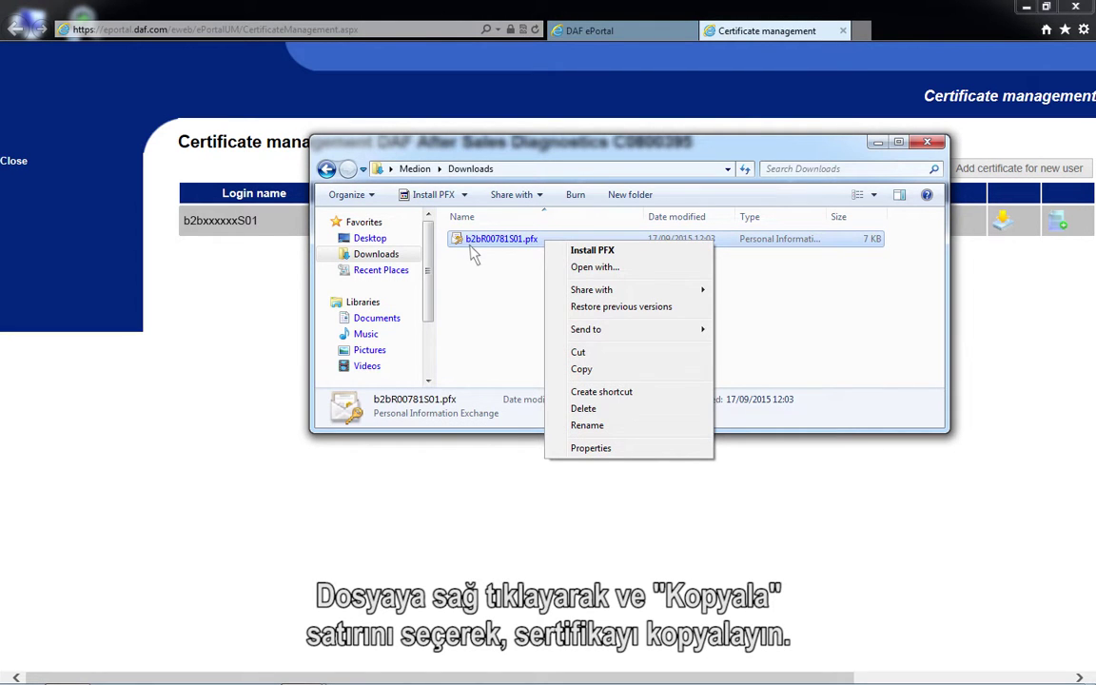
{"action": "left_click", "coordinate": [598, 371]}
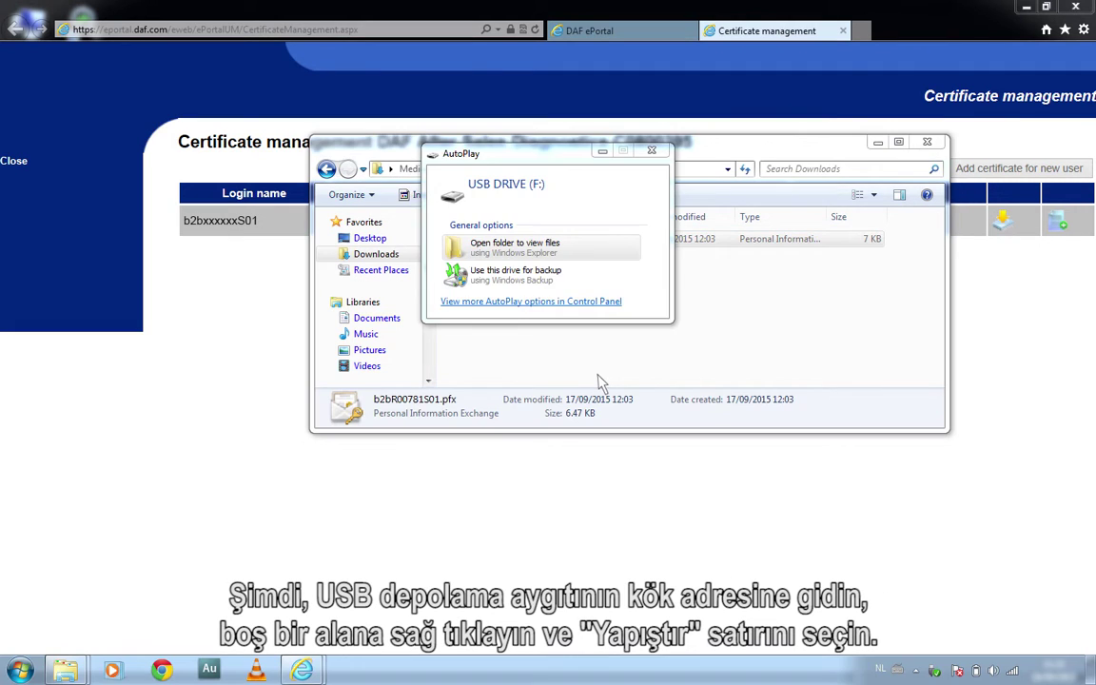
{"action": "left_click", "coordinate": [467, 258]}
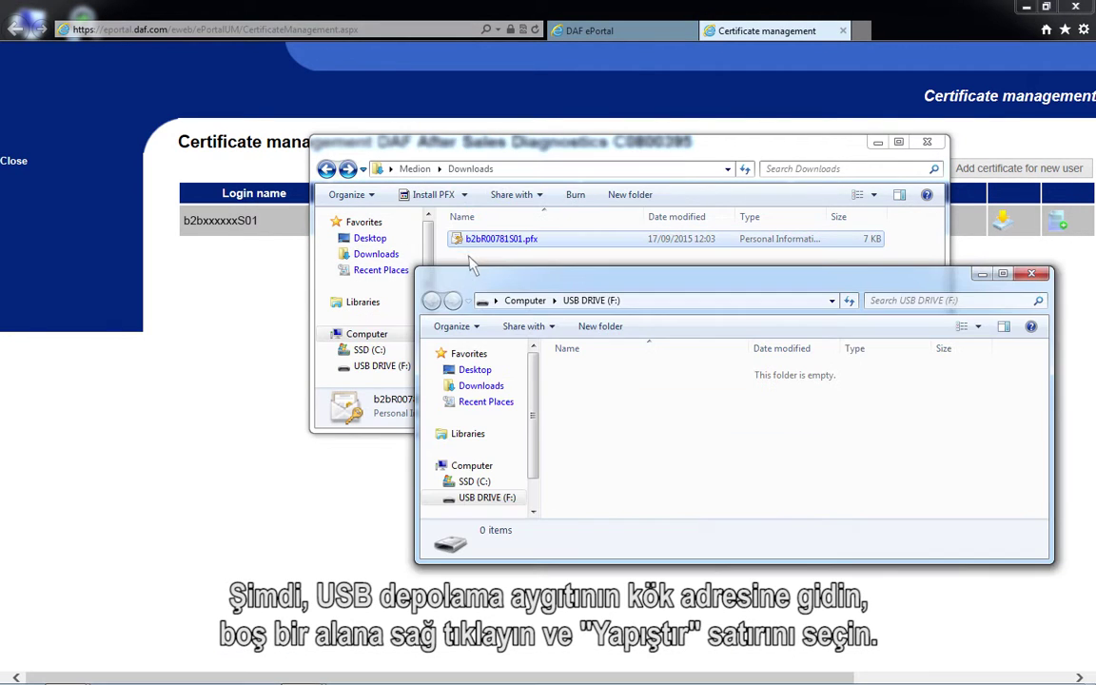
{"action": "right_click", "coordinate": [594, 404]}
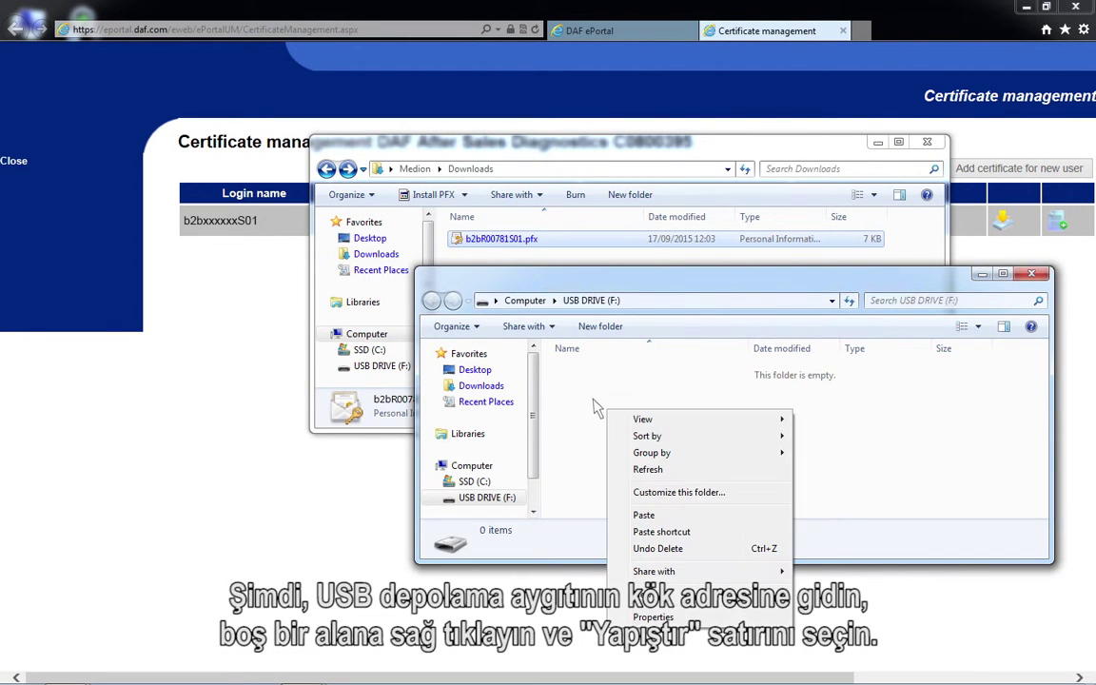
{"action": "left_click", "coordinate": [646, 517]}
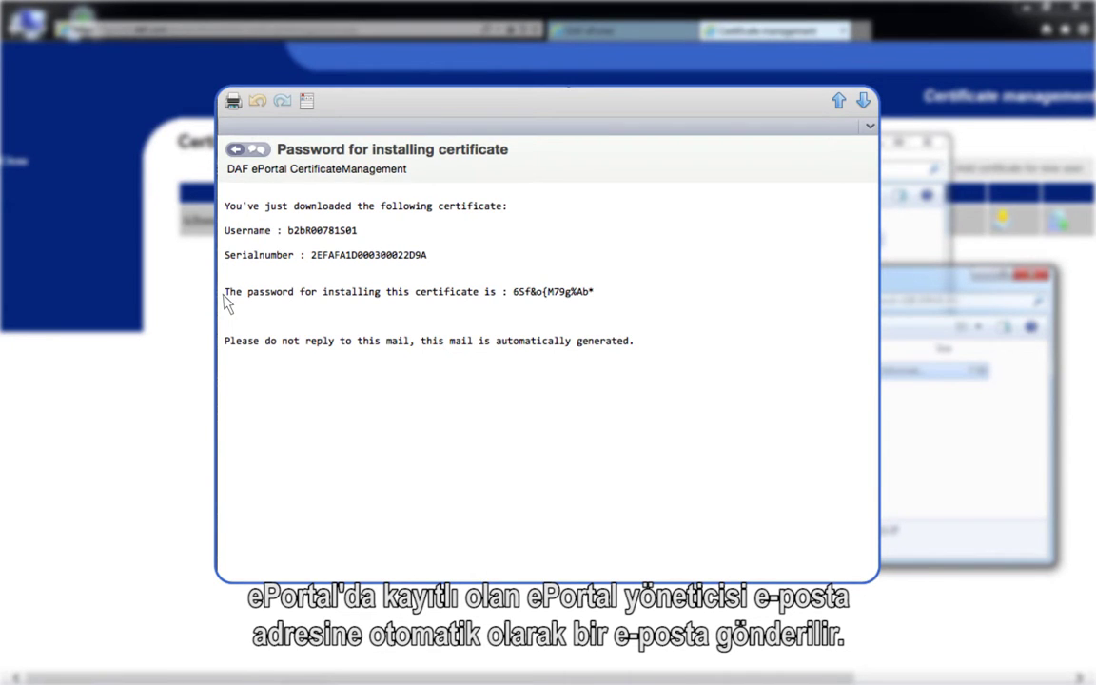
- Copy the certificate details and installation password from the "Password for installing certificate" e-mail
{"action": "left_click_drag", "start_coordinate": [226, 205], "coordinate": [600, 302]}
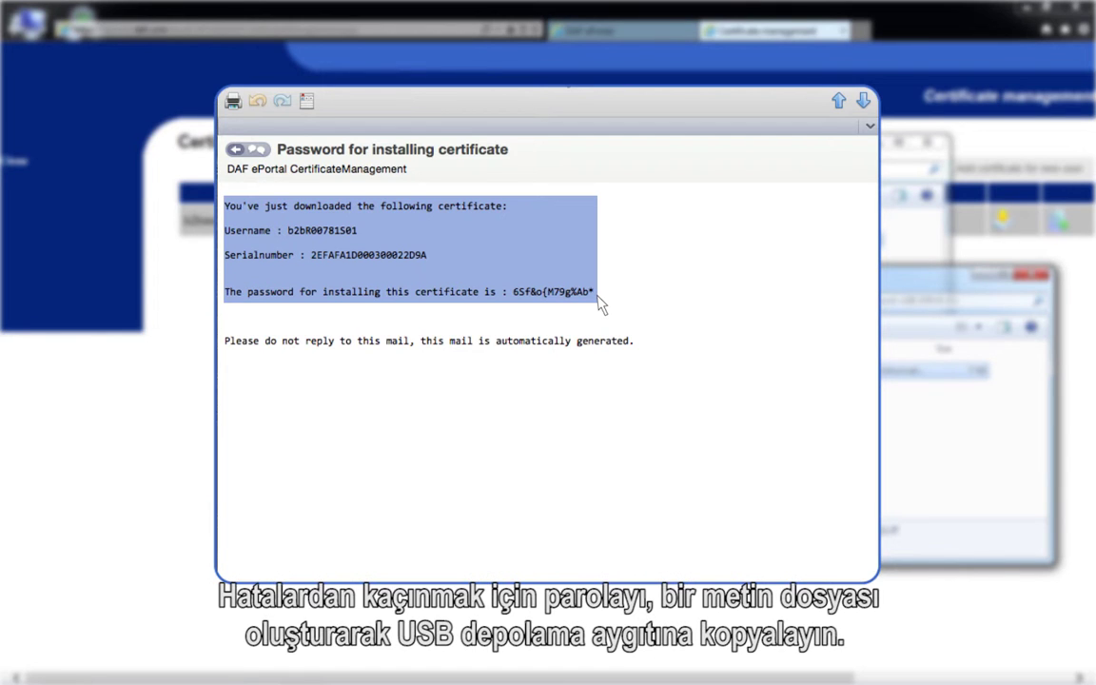
{"action": "right_click", "coordinate": [599, 301]}
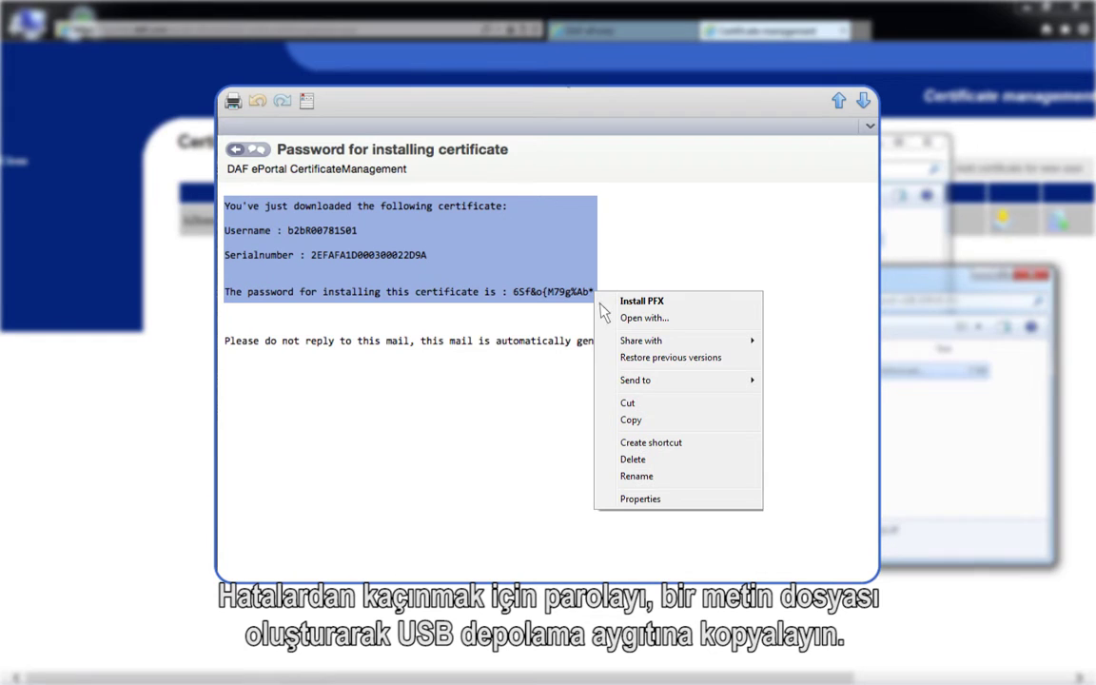
{"action": "left_click", "coordinate": [641, 425]}
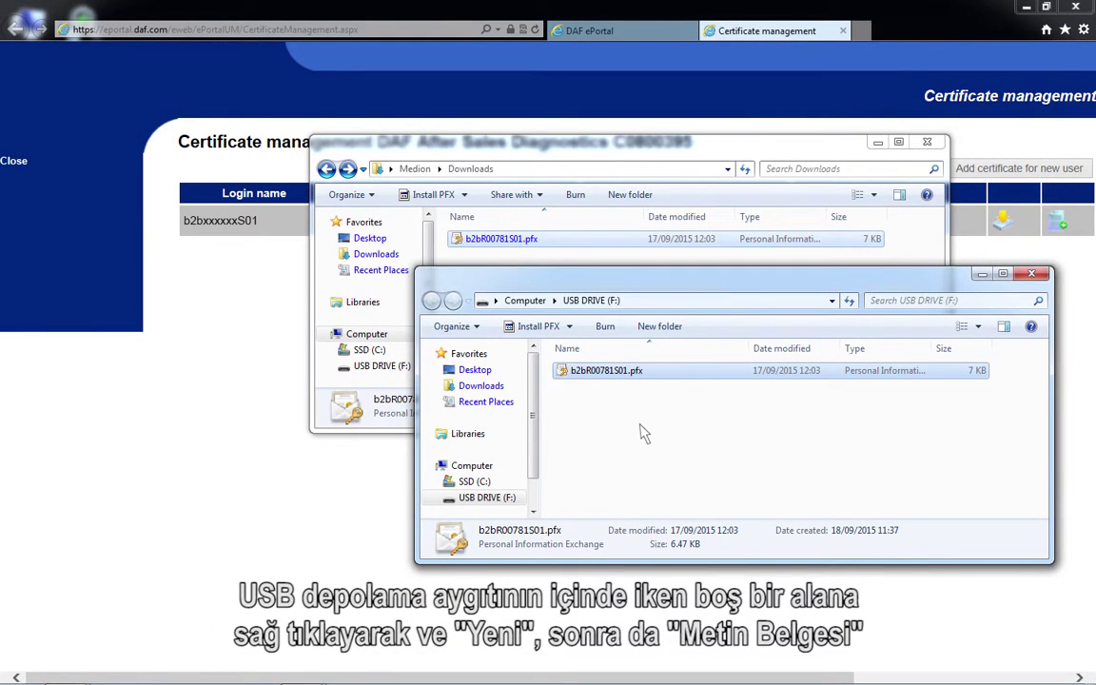
- Create a text document on USB DRIVE (F:), keeping the default name New Text Document.txt
{"action": "right_click", "coordinate": [559, 381]}
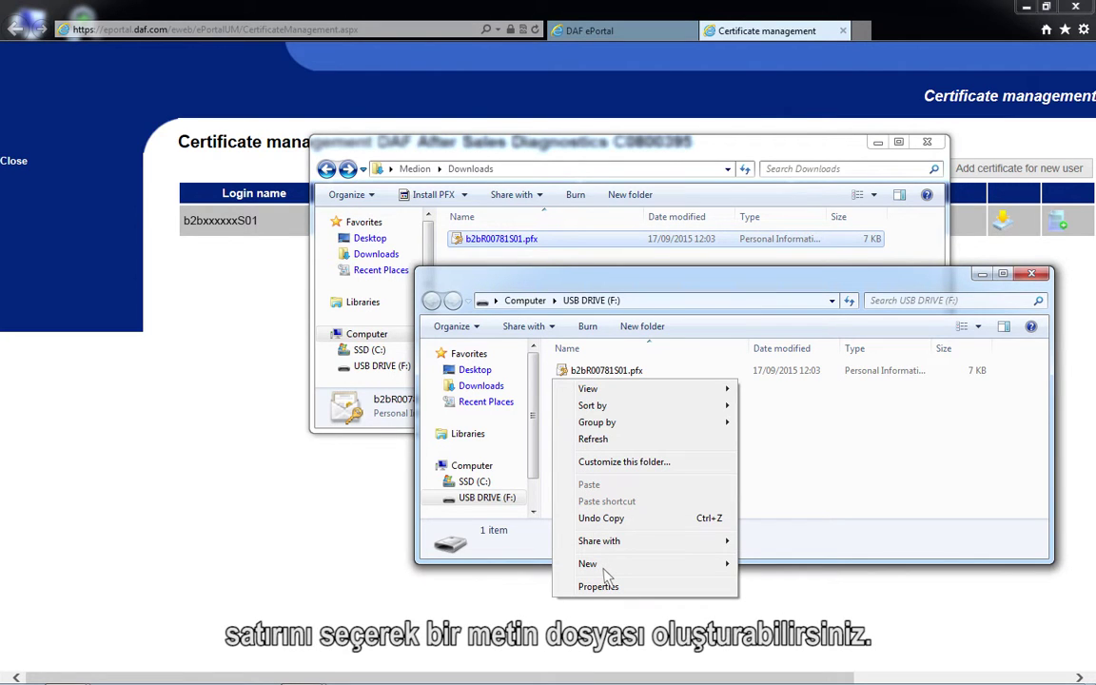
{"action": "mouse_move", "coordinate": [685, 565]}
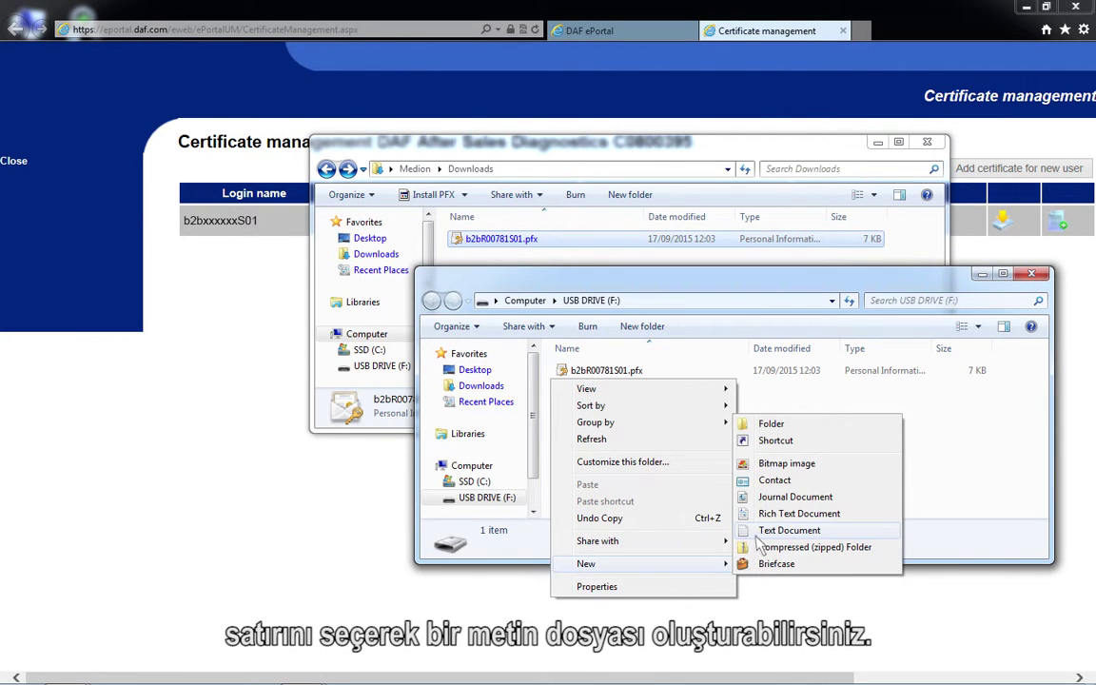
{"action": "left_click", "coordinate": [758, 531]}
{"action": "key", "text": "Return"}
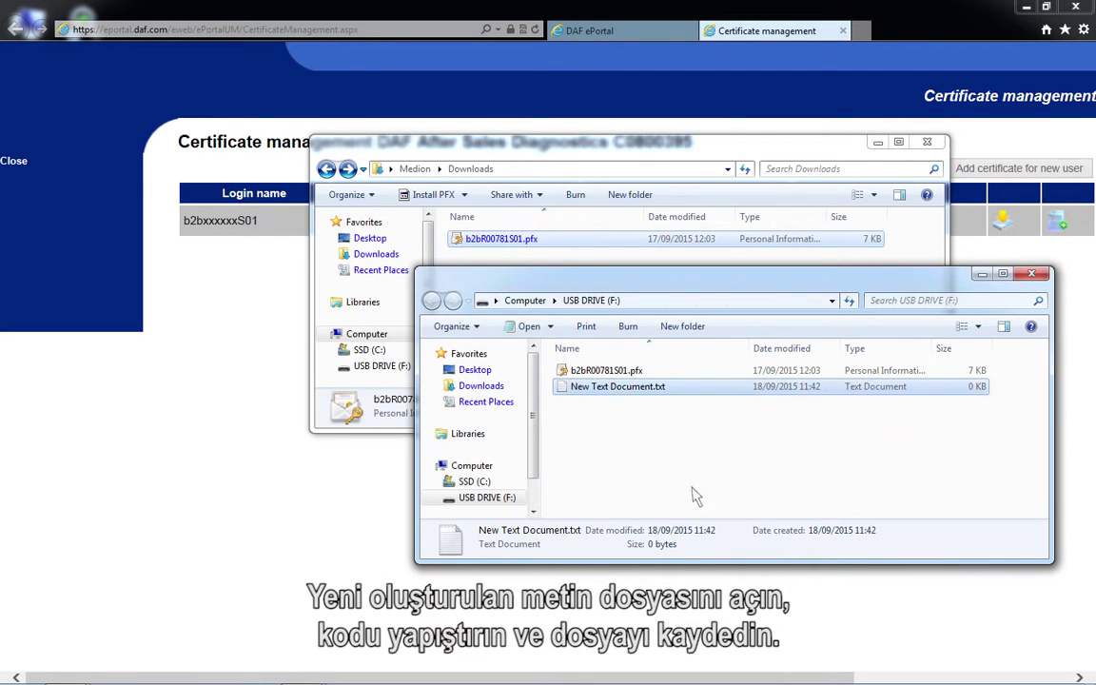
- Paste the copied certificate details and installation password into New Text Document.txt, then save and close it
{"action": "double_click", "coordinate": [566, 388]}
{"action": "right_click", "coordinate": [172, 196]}
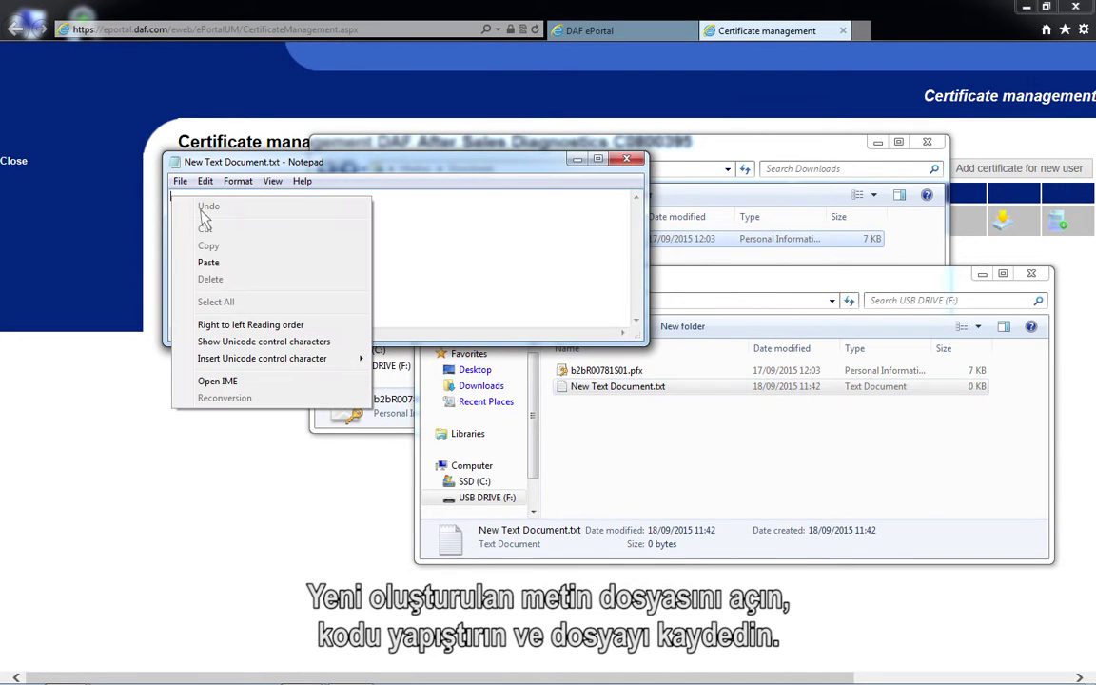
{"action": "left_click", "coordinate": [209, 262]}
{"action": "left_click", "coordinate": [625, 159]}
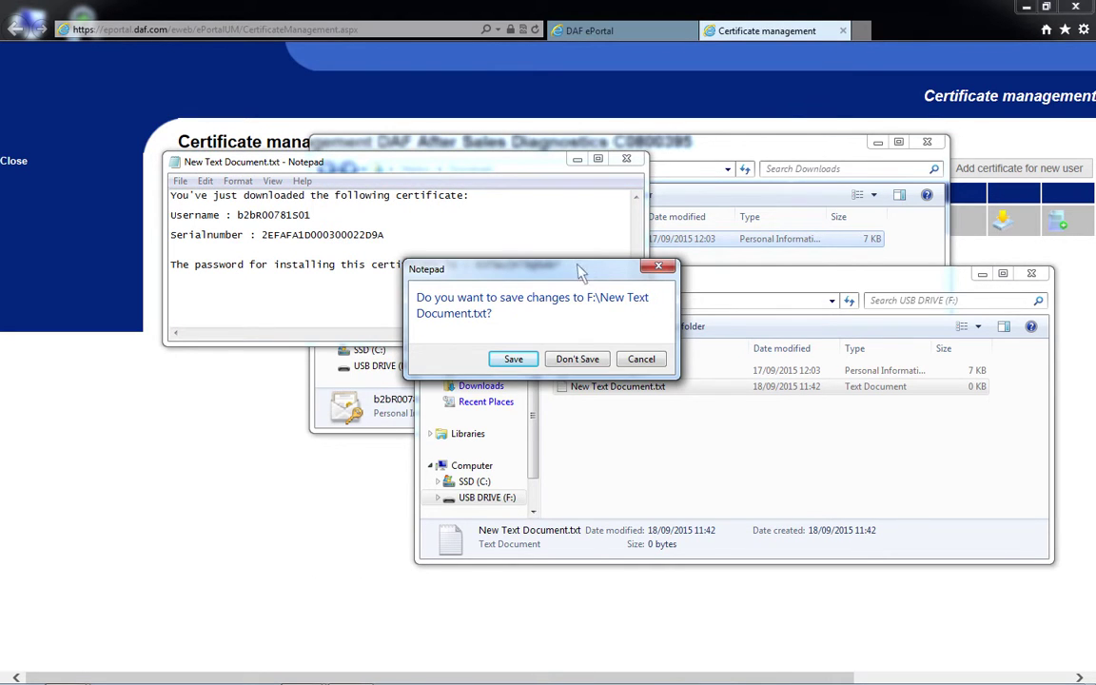
{"action": "left_click", "coordinate": [514, 360]}
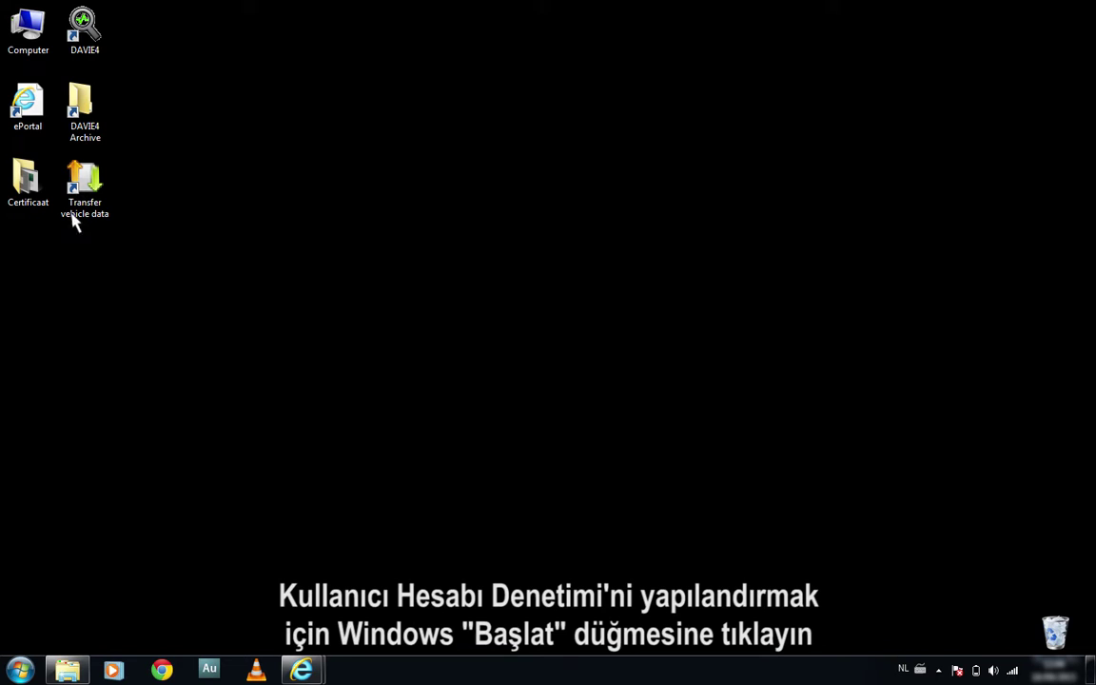
- Find the User Account Control settings by searching for UAC and set the notification level to Never notify
{"action": "left_click", "coordinate": [19, 671]}
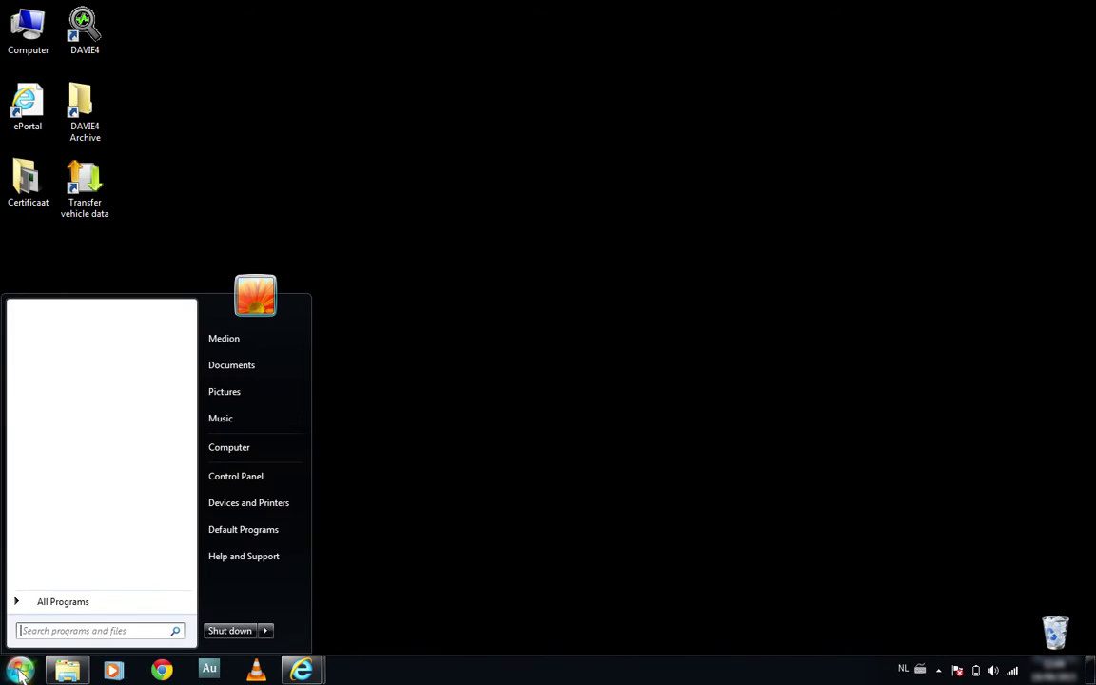
{"action": "type", "text": "UACUAC"}
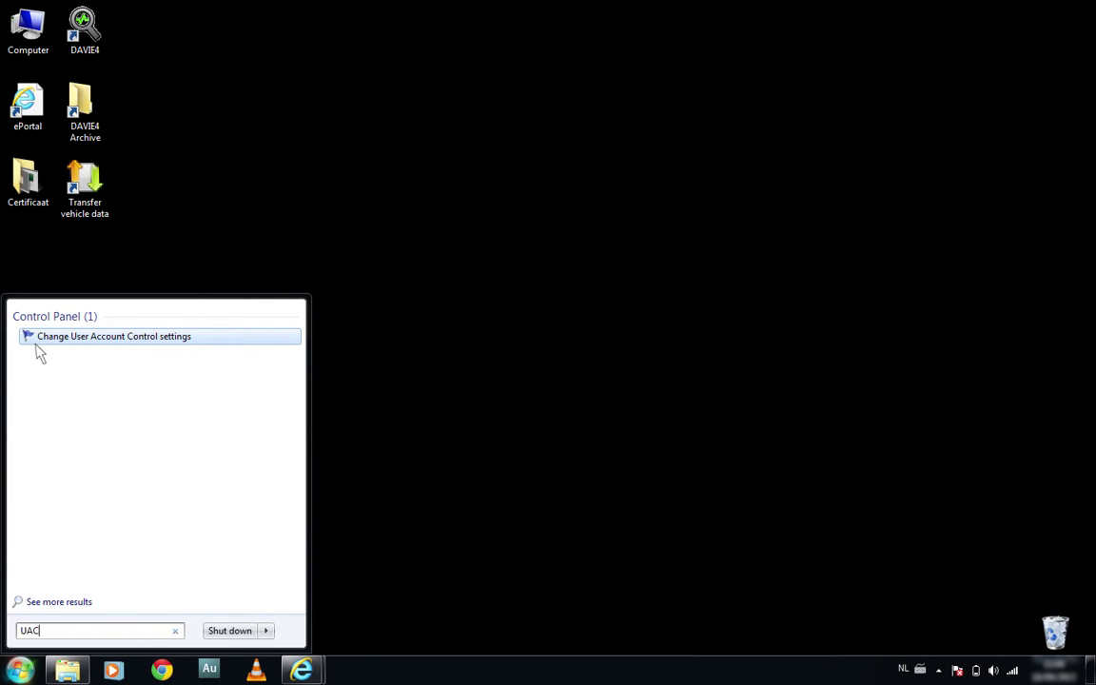
{"action": "left_click", "coordinate": [37, 343]}
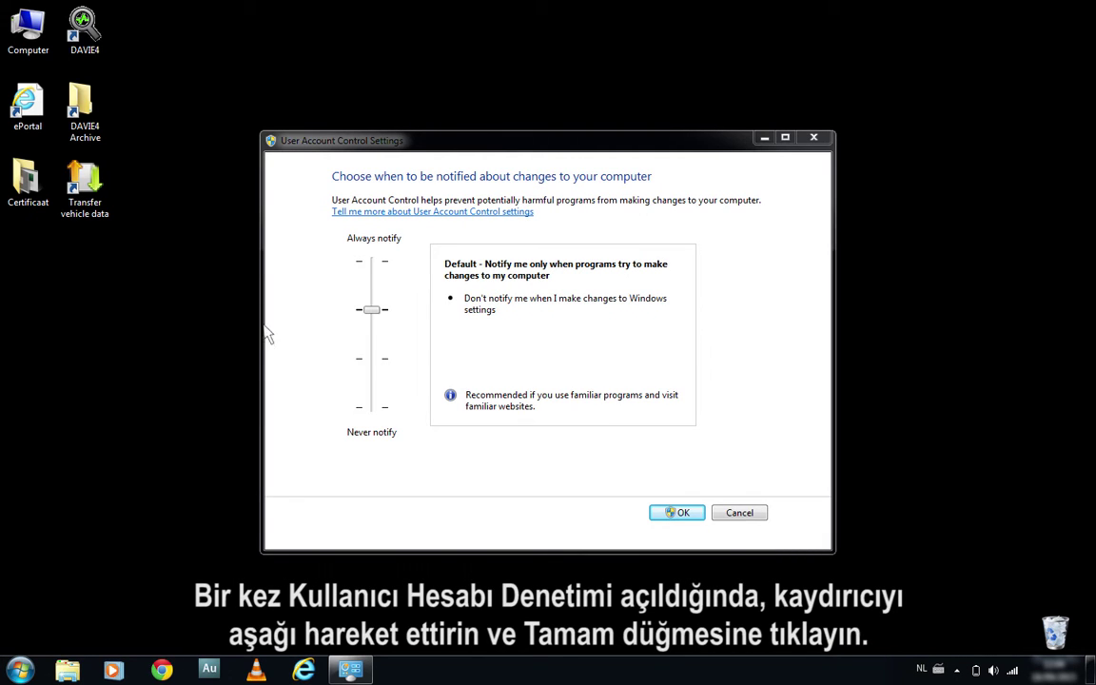
{"action": "left_click_drag", "start_coordinate": [371, 309], "coordinate": [381, 420]}
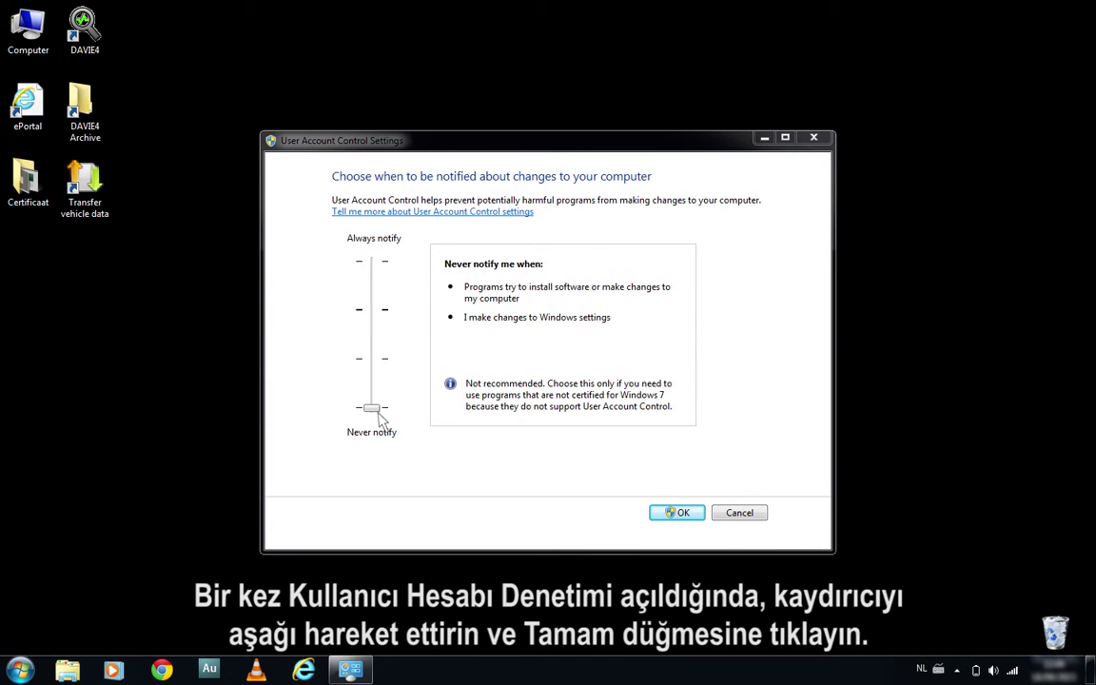
{"action": "left_click", "coordinate": [677, 514]}
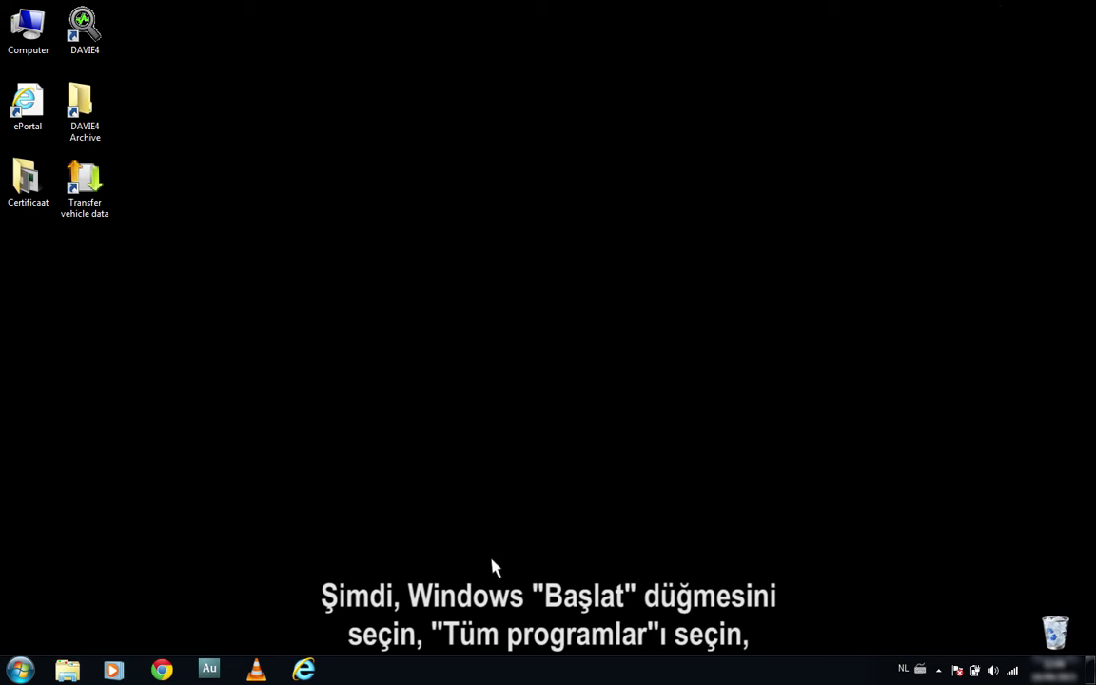
- Start Certificate Manager from the DAVIE4 program folder
{"action": "left_click", "coordinate": [21, 671]}
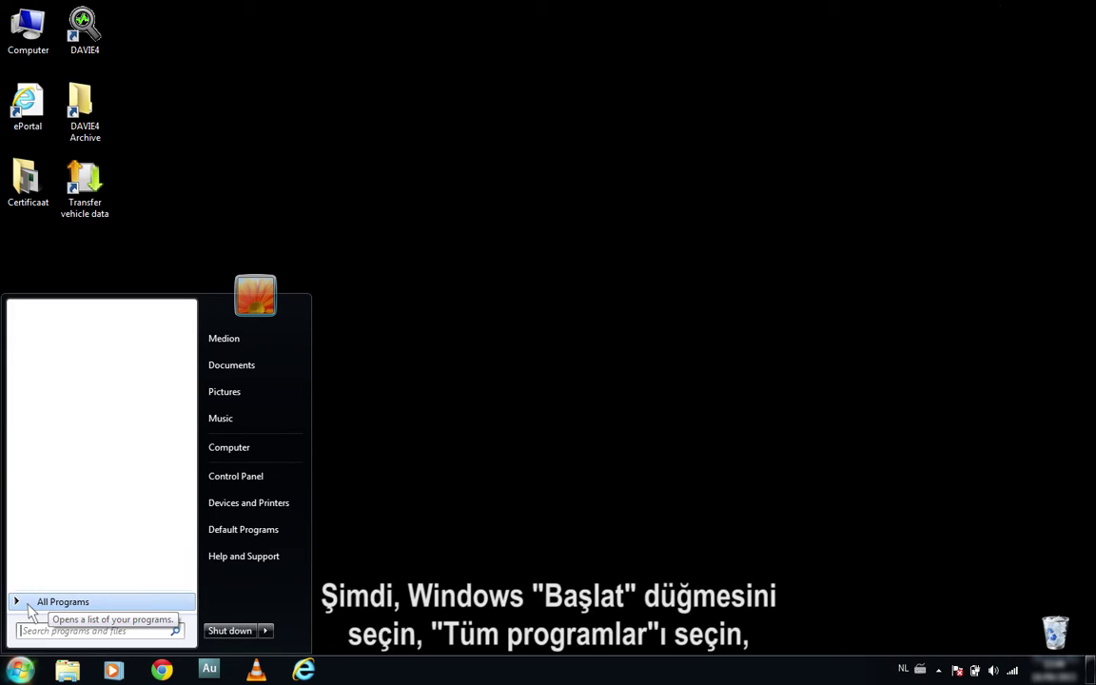
{"action": "left_click", "coordinate": [57, 602]}
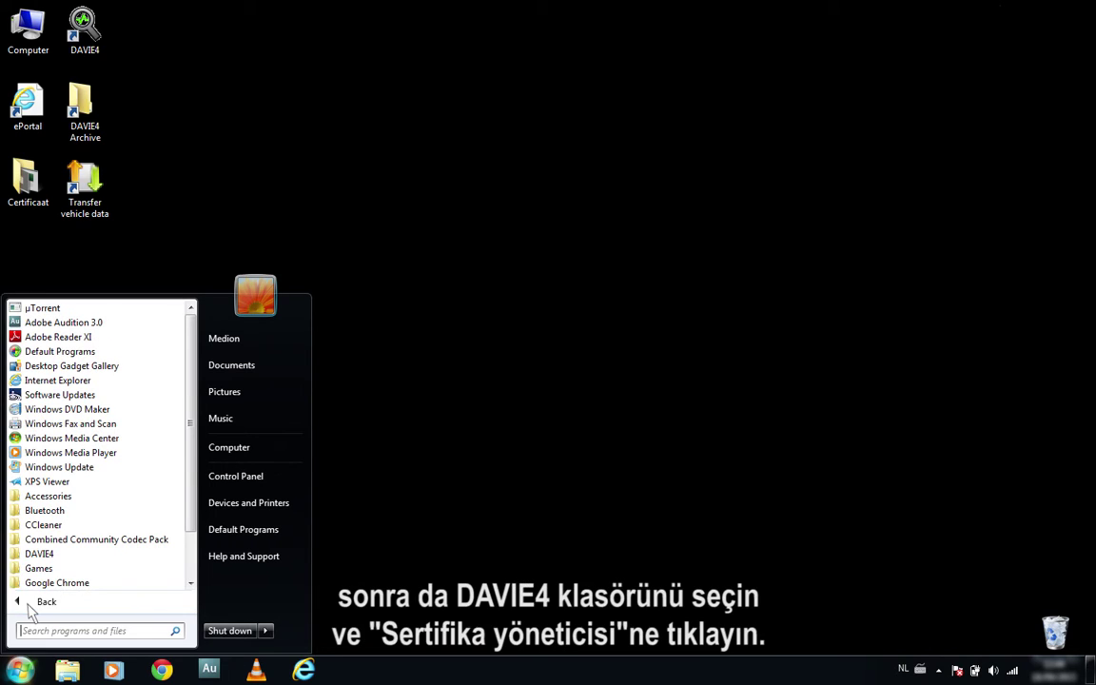
{"action": "left_click", "coordinate": [63, 557]}
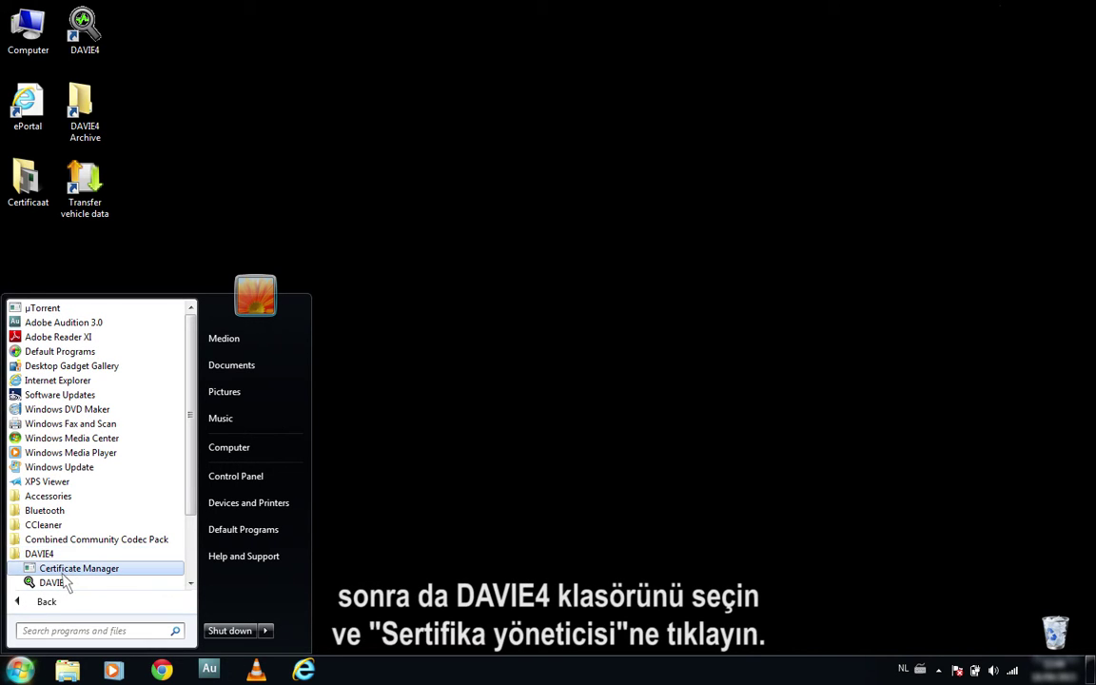
{"action": "left_click", "coordinate": [63, 570]}
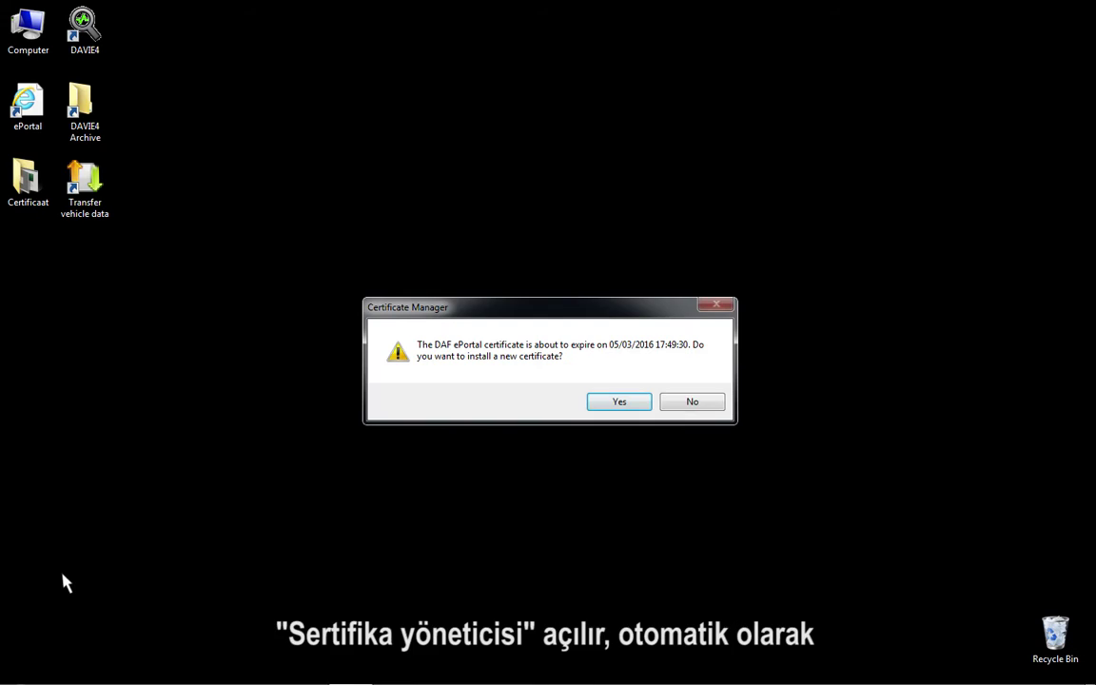
- Agree to install a new certificate and choose the .pfx file on USB DRIVE (G:) as the certificate file
{"action": "left_click", "coordinate": [619, 402]}
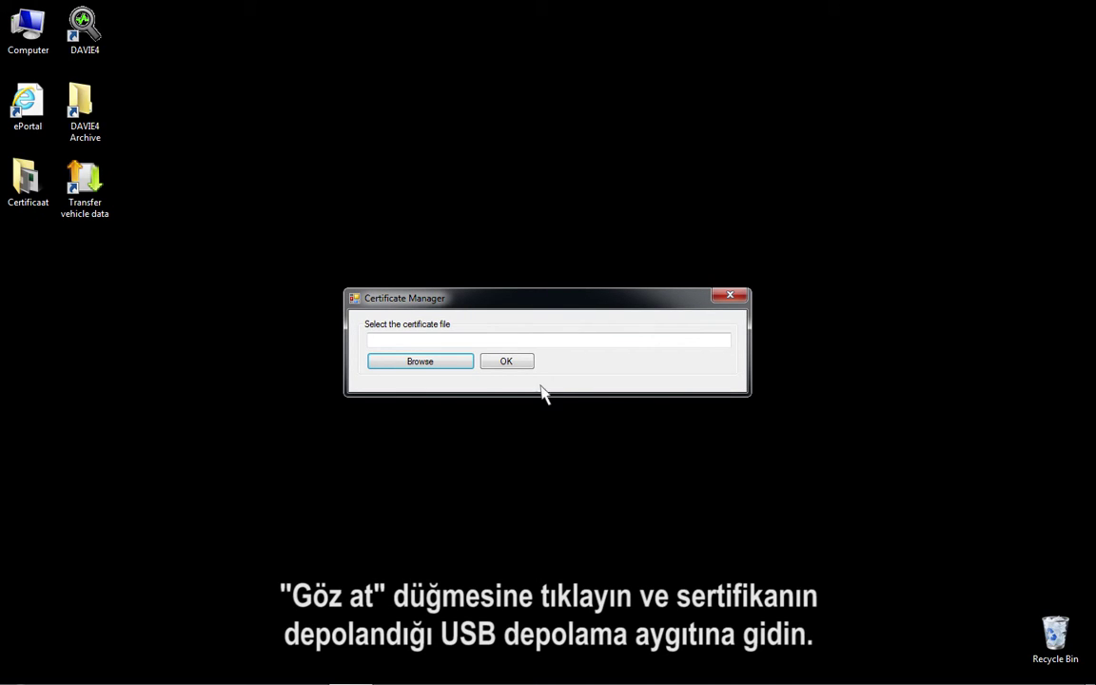
{"action": "left_click", "coordinate": [419, 361]}
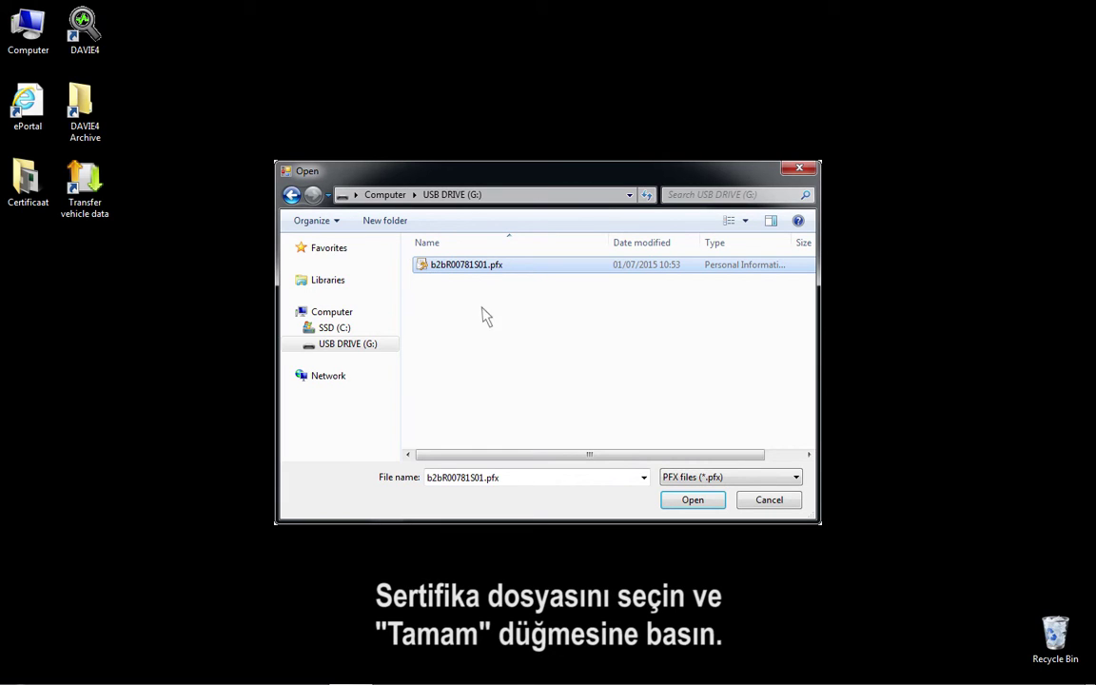
{"action": "left_click", "coordinate": [712, 501]}
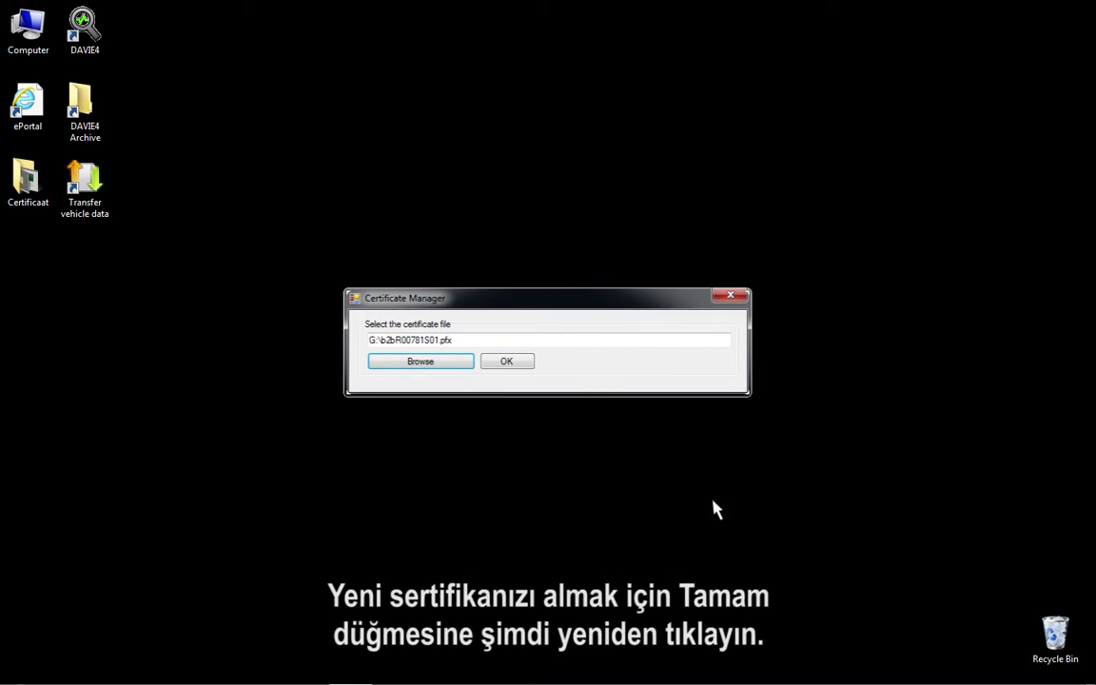
- Confirm the selected certificate file, then open New Text Document.txt from USB DRIVE (G:)
{"action": "left_click", "coordinate": [518, 365]}
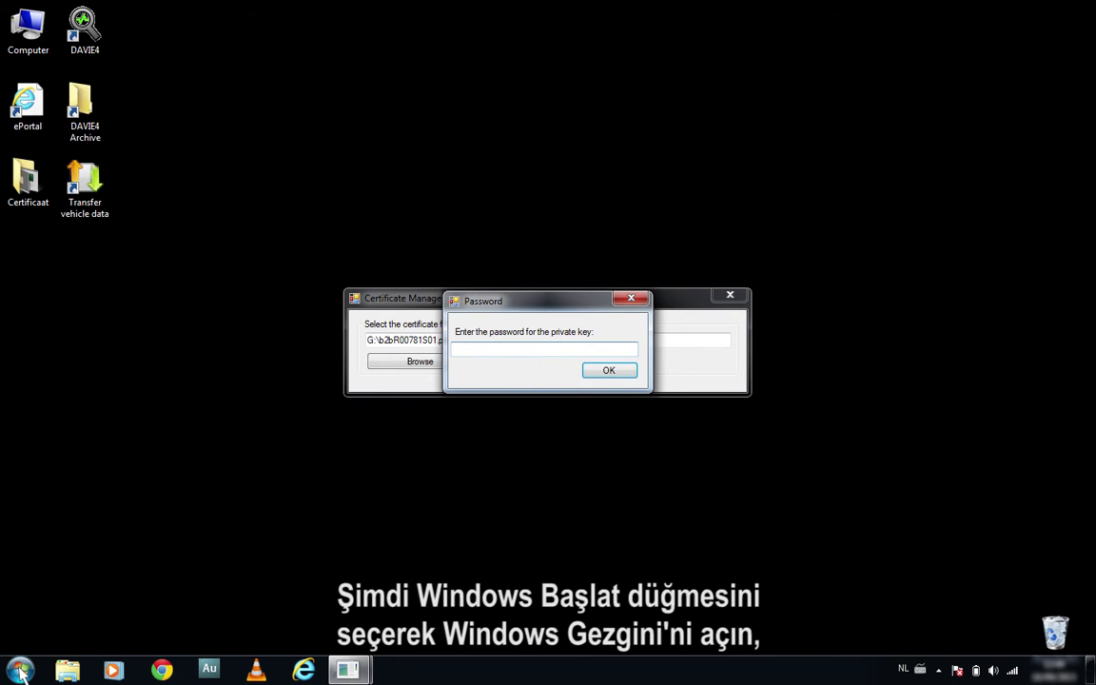
{"action": "left_click", "coordinate": [20, 672]}
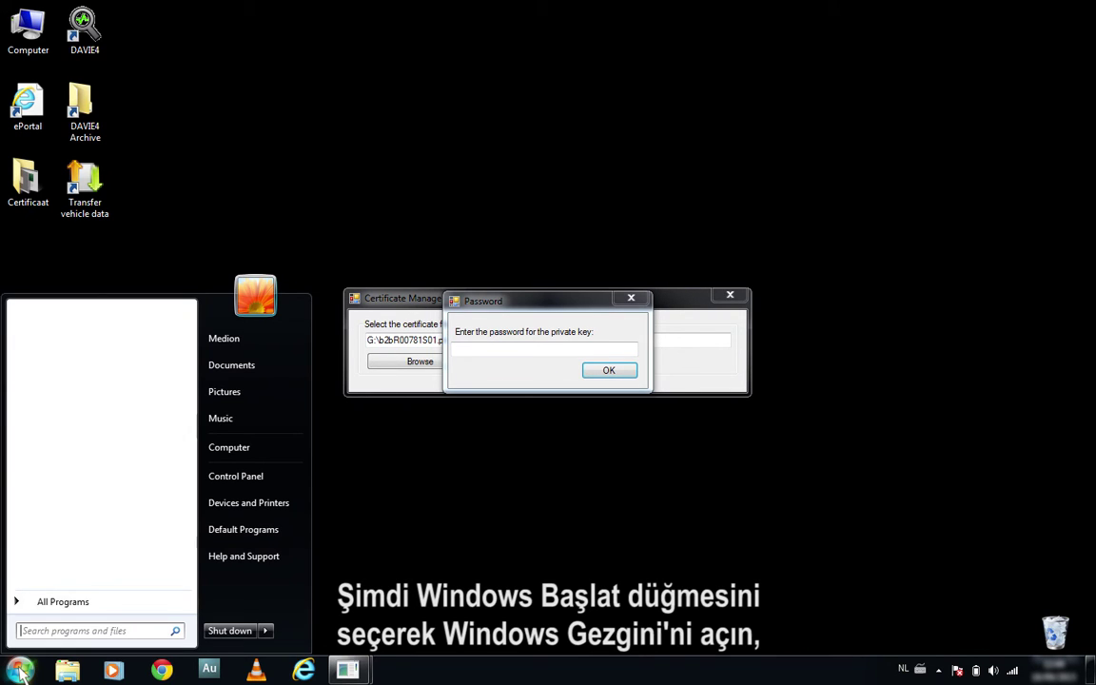
{"action": "left_click", "coordinate": [238, 447]}
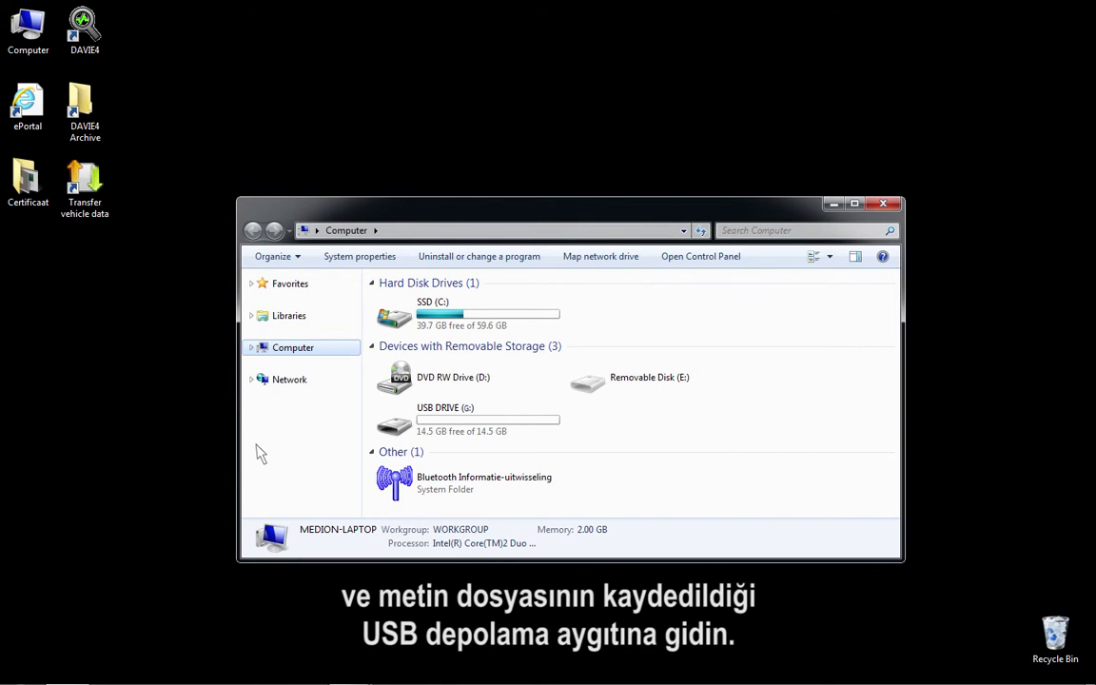
{"action": "double_click", "coordinate": [407, 430]}
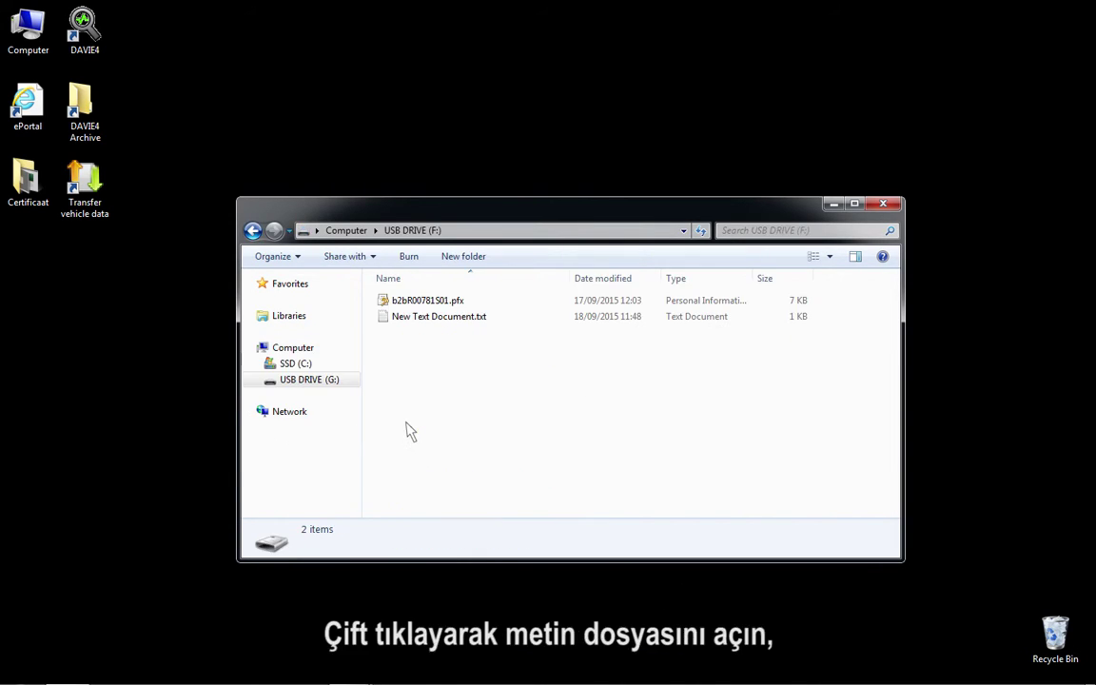
{"action": "double_click", "coordinate": [386, 317]}
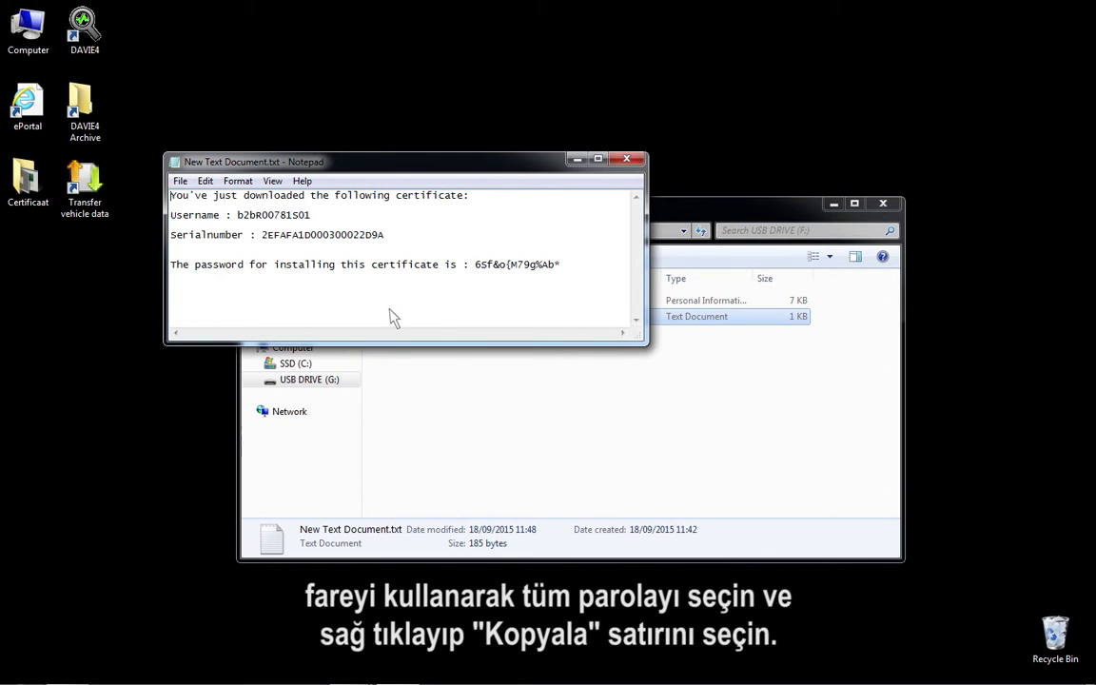
- Copy the whole certificate installation password from the text file, then close the file and the USB drive window
{"action": "left_click_drag", "start_coordinate": [474, 266], "coordinate": [561, 265]}
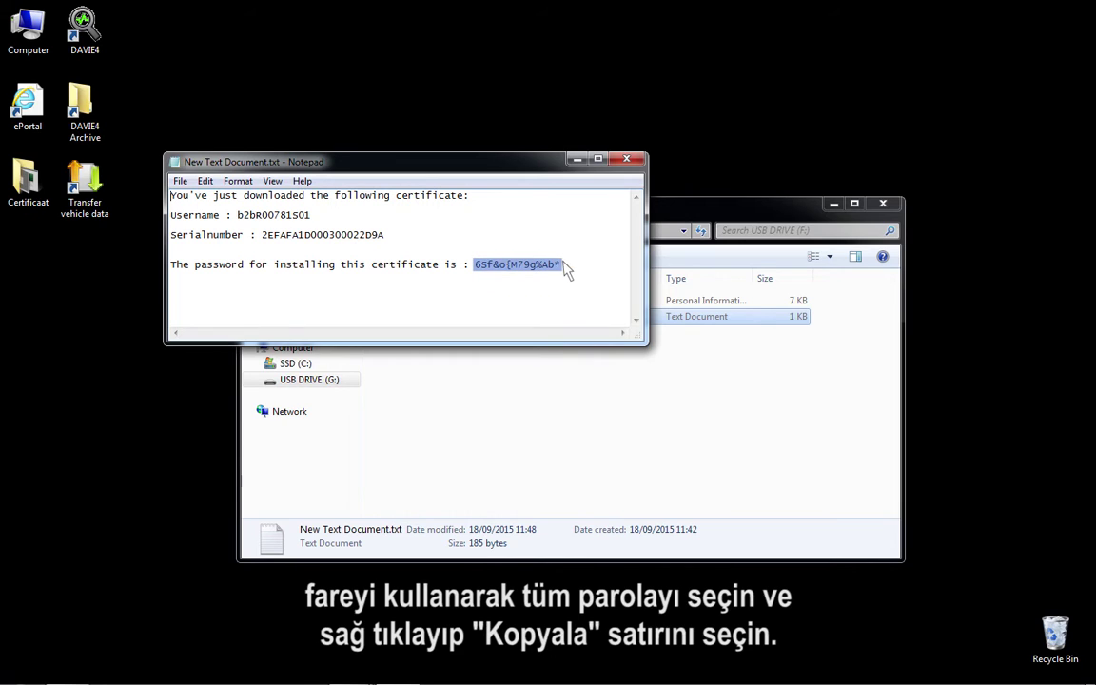
{"action": "right_click", "coordinate": [560, 266]}
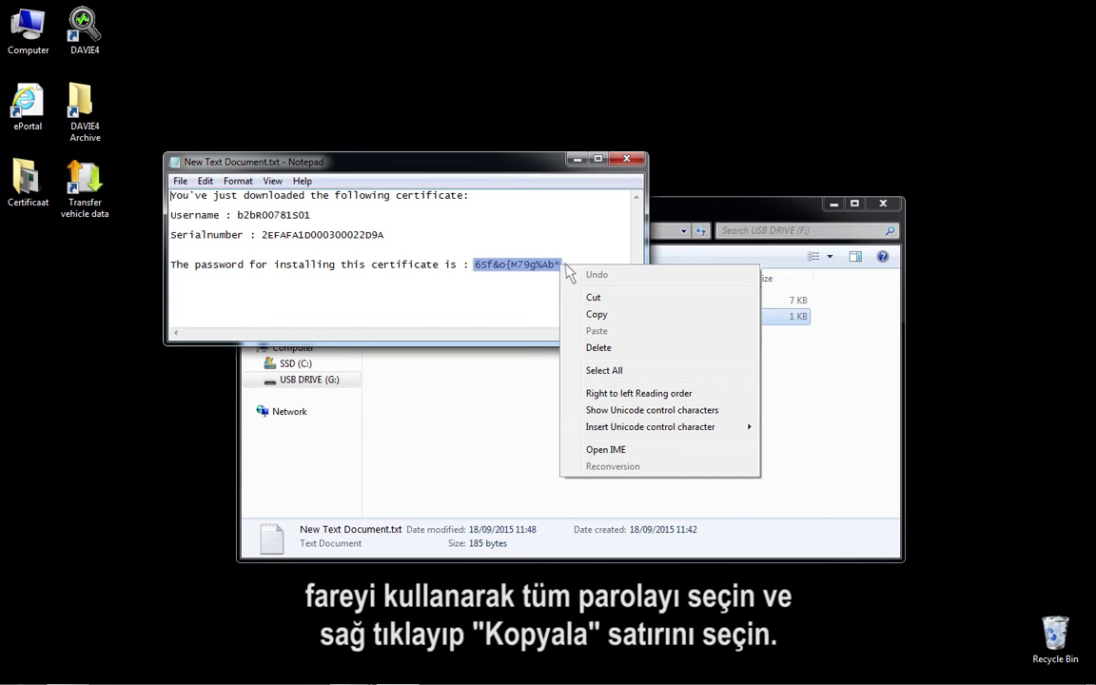
{"action": "left_click", "coordinate": [610, 312]}
{"action": "left_click", "coordinate": [627, 162]}
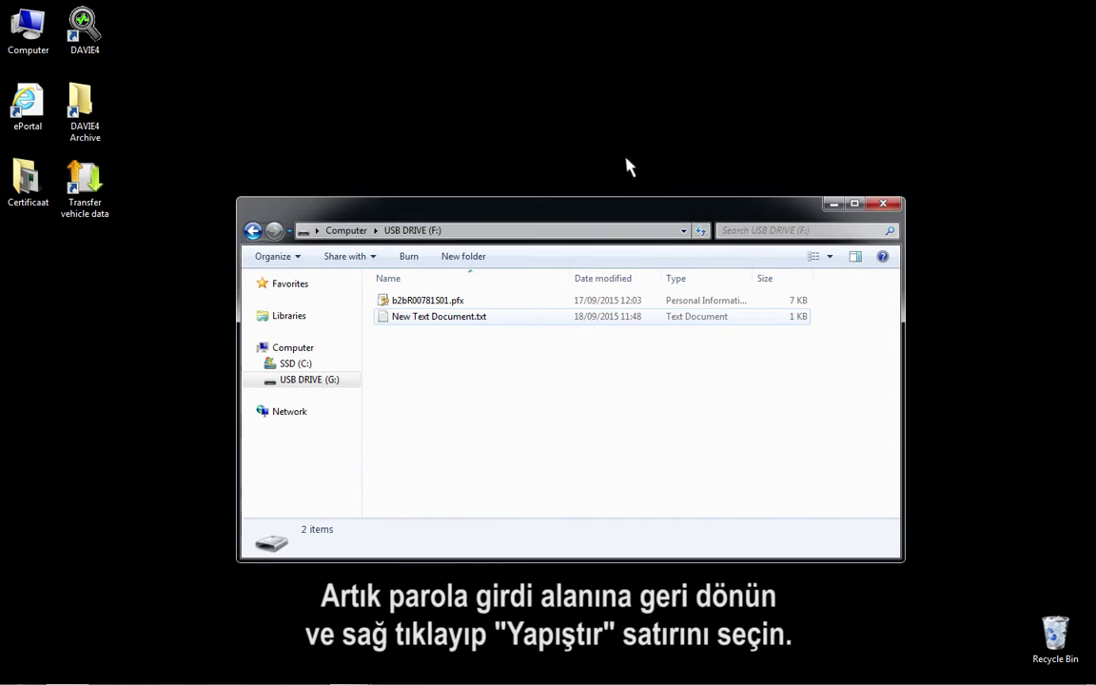
{"action": "left_click", "coordinate": [885, 205]}
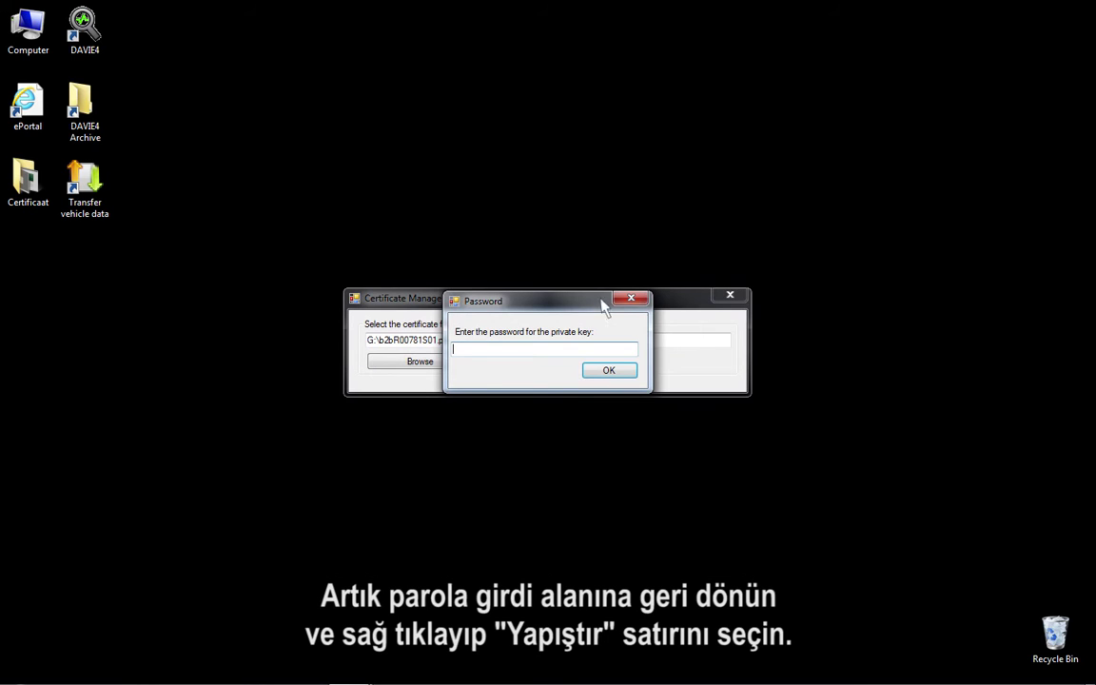
- Paste the copied password as the private key password and complete the certificate installation
{"action": "right_click", "coordinate": [472, 349]}
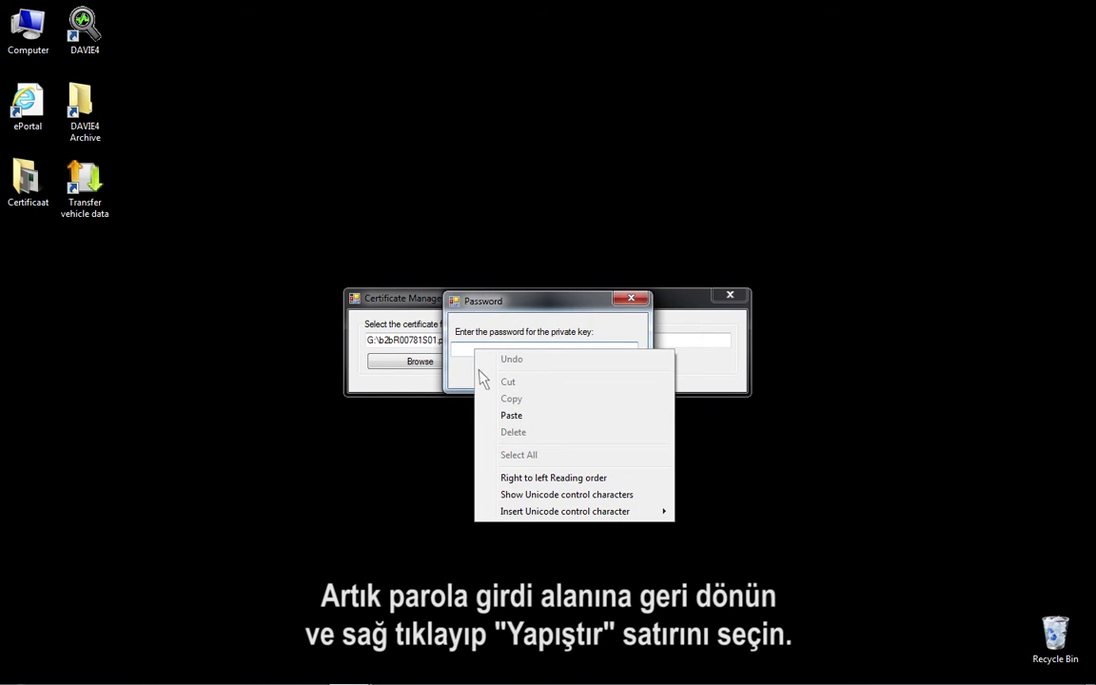
{"action": "left_click", "coordinate": [514, 415]}
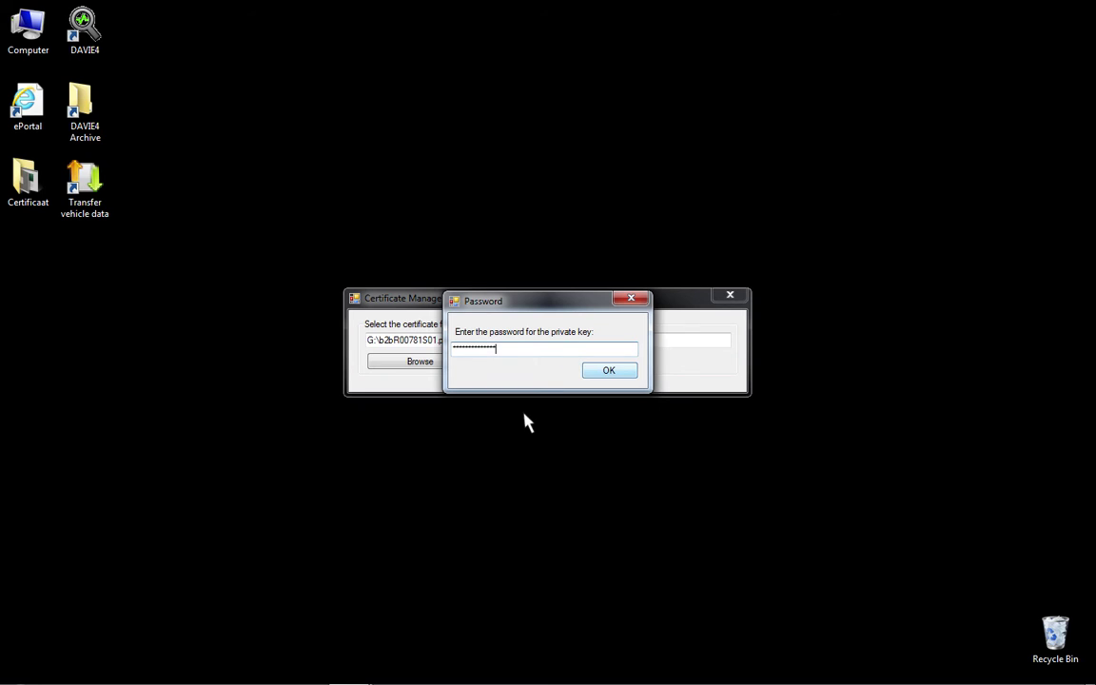
{"action": "left_click", "coordinate": [608, 372]}
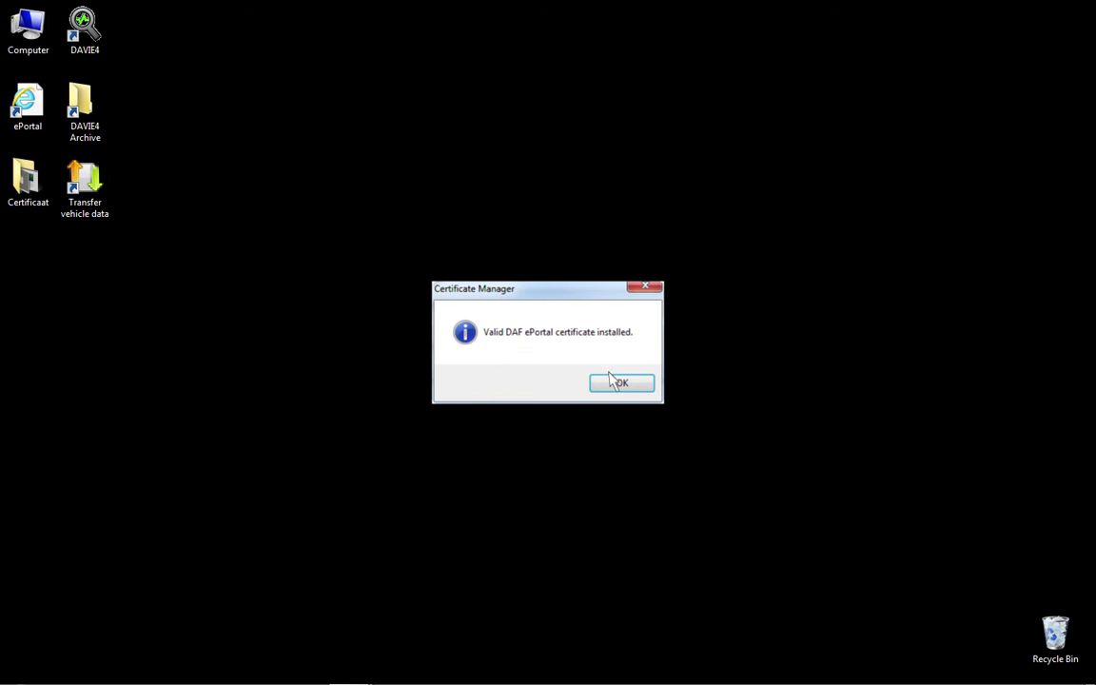
{"action": "left_click", "coordinate": [622, 384]}
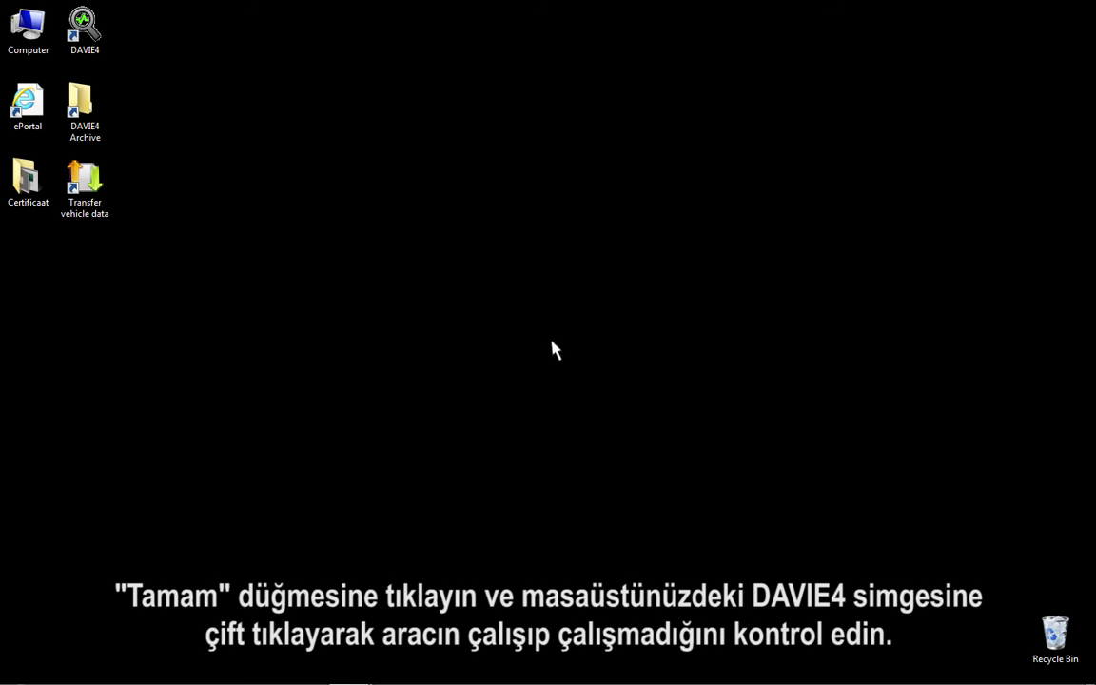
- Start DAVIE4 and log in with the user name davie4user and the account password
{"action": "double_click", "coordinate": [83, 24]}
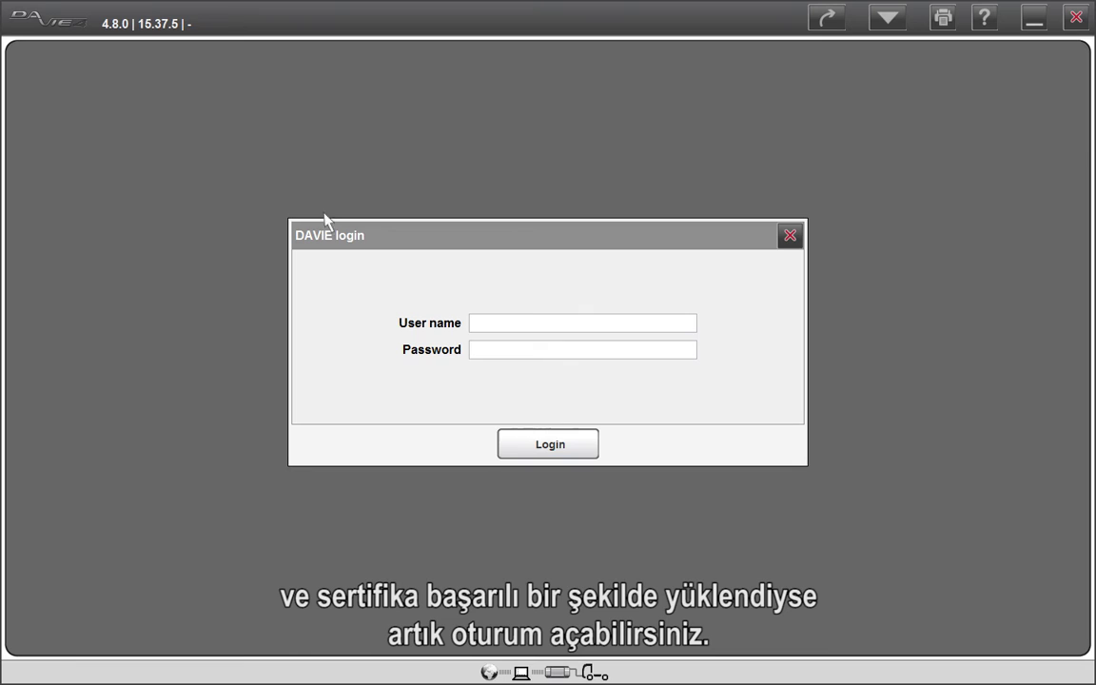
{"action": "type", "text": "davie4user"}
{"action": "left_click", "coordinate": [480, 350]}
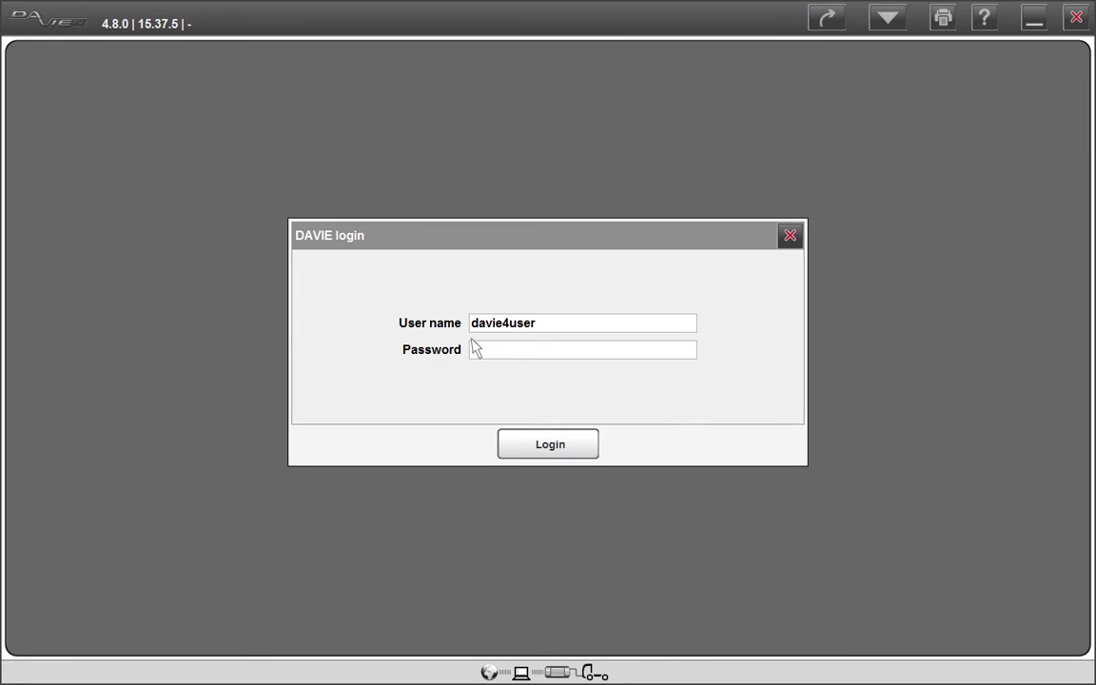
{"action": "type", "text": "******"}
{"action": "left_click", "coordinate": [550, 444]}
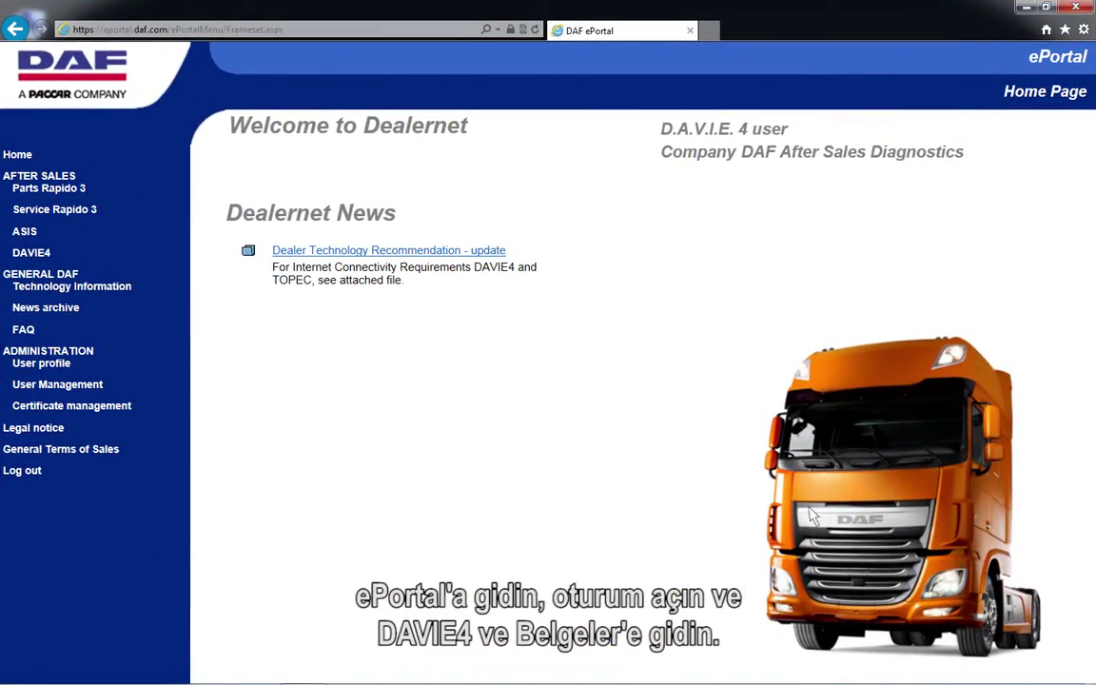
- Open the Documentation list of the DAVIE4 download page in the DAF ePortal
{"action": "left_click", "coordinate": [37, 255]}
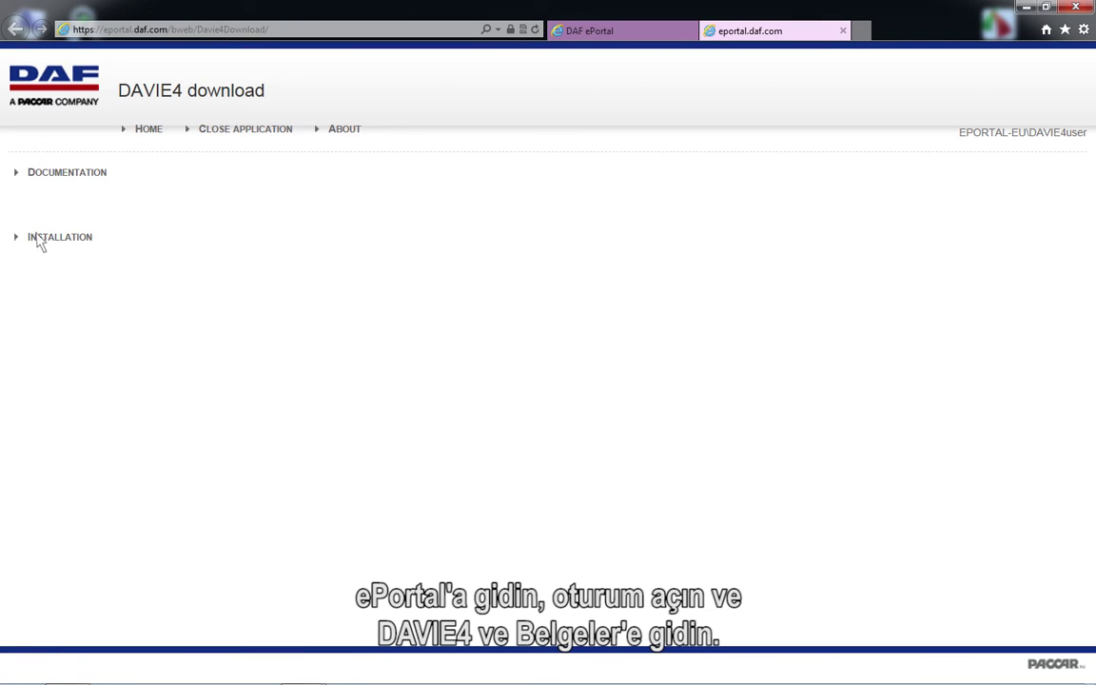
{"action": "left_click", "coordinate": [38, 175]}
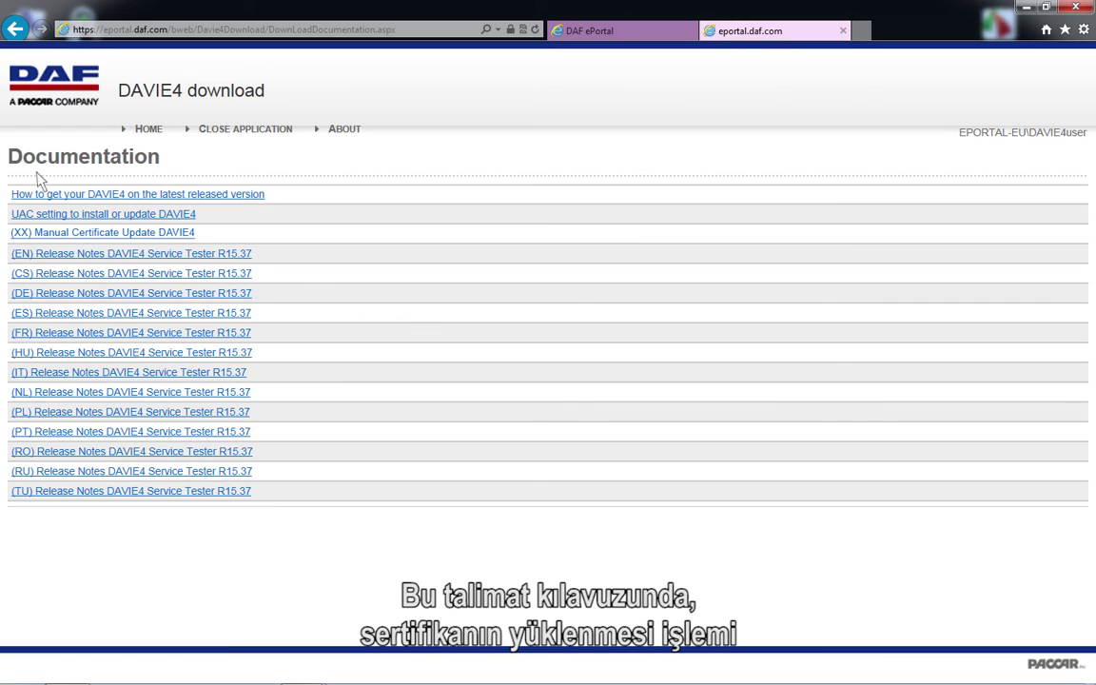